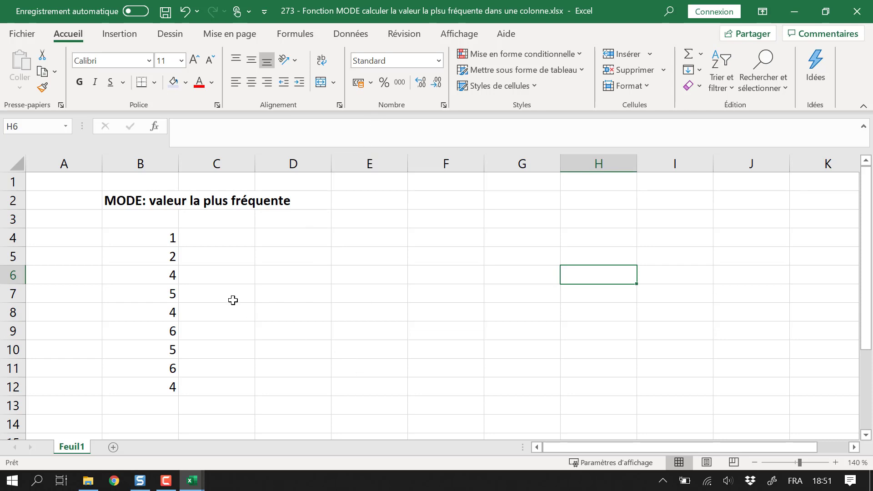
- Enter a MODE formula in D4 that finds the most frequent value in B4:B12
click(279, 242)
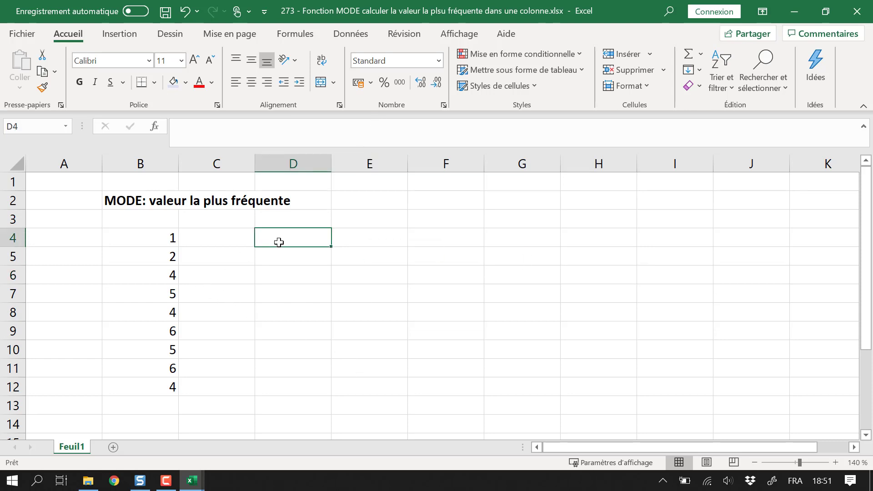
text(=mode()
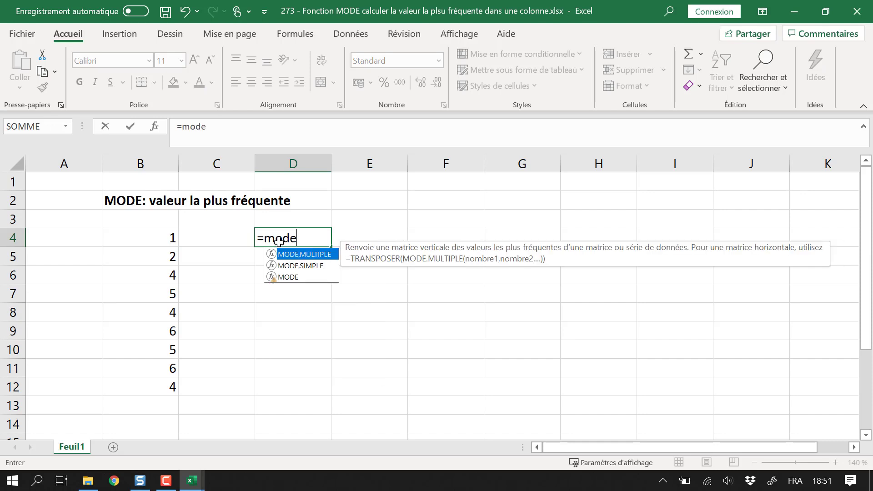
key(Left)
key(Left)
key(Left)
key(Right)
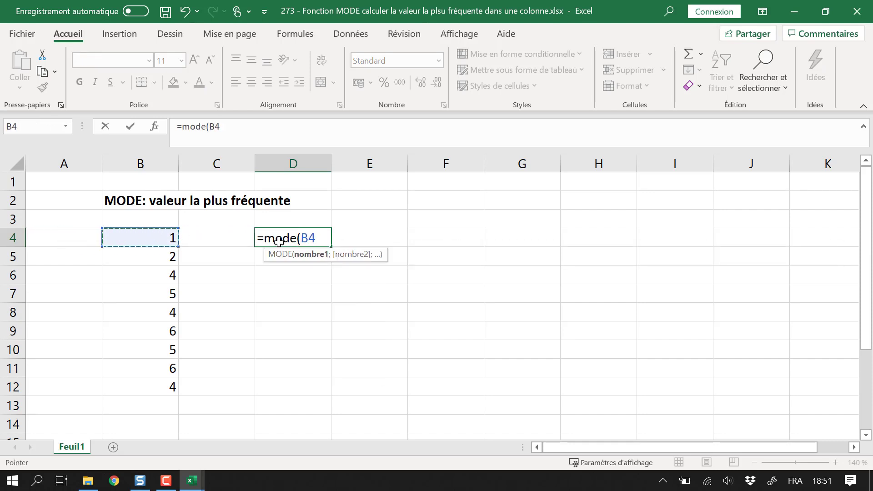
key(shift+Down)
key(shift+Down)
key(shift+Down)
key(shift+Down)
key(shift+Down)
key(shift+Down)
key(shift+Down)
key(shift+Down)
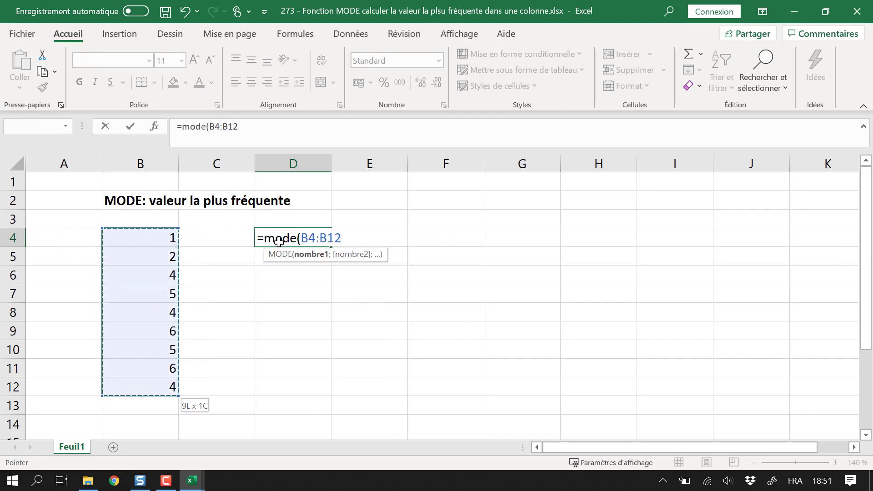
key(Return)
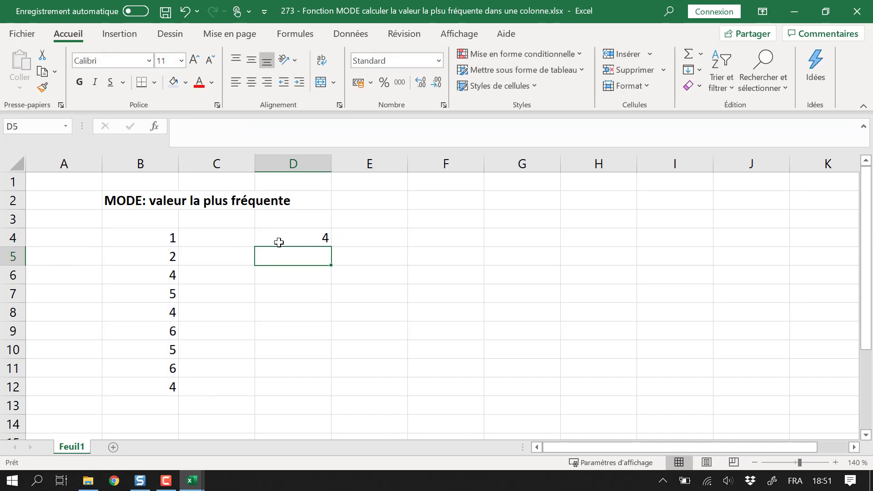
- Compare how often 4, 6 and 5 occur in B4:B12 and check the formula in D4 against that range
click(162, 273)
ctrl+click(166, 311)
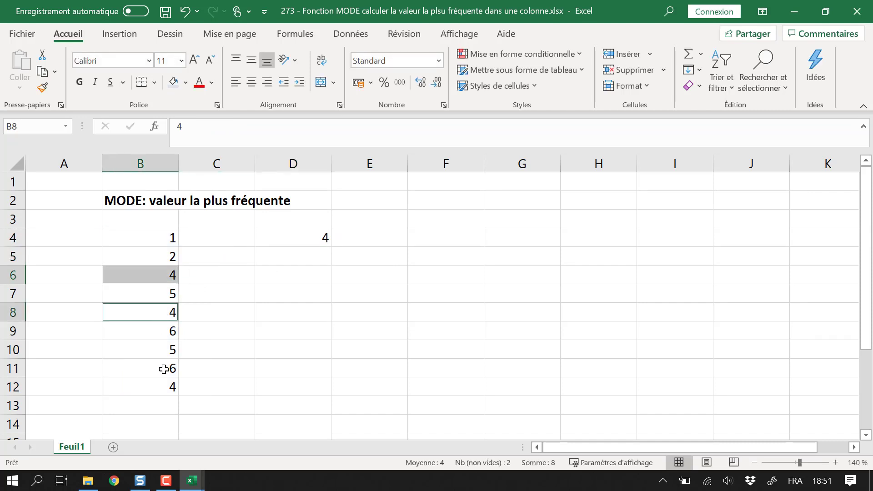
ctrl+click(166, 386)
click(172, 366)
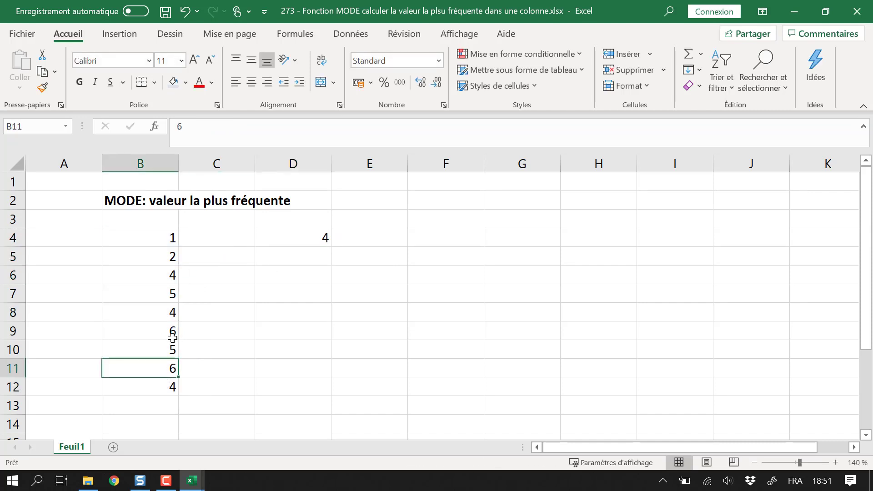
ctrl+click(170, 334)
click(171, 349)
ctrl+click(168, 294)
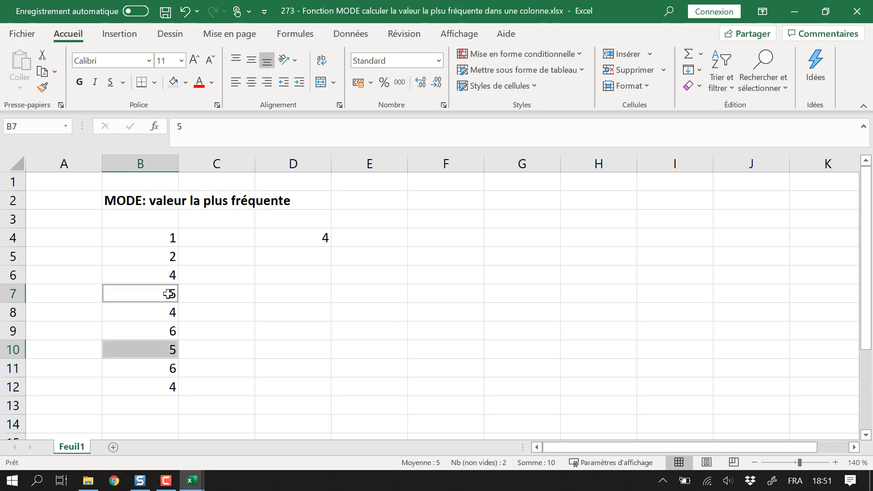
click(284, 287)
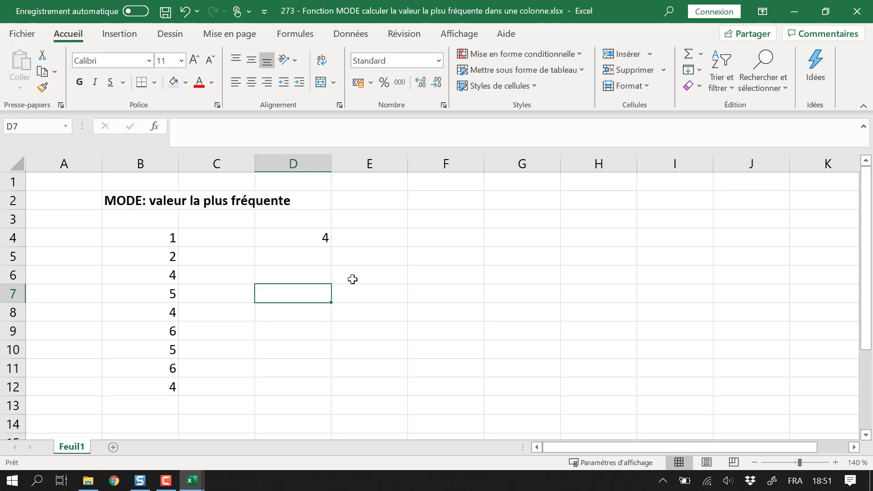
click(324, 236)
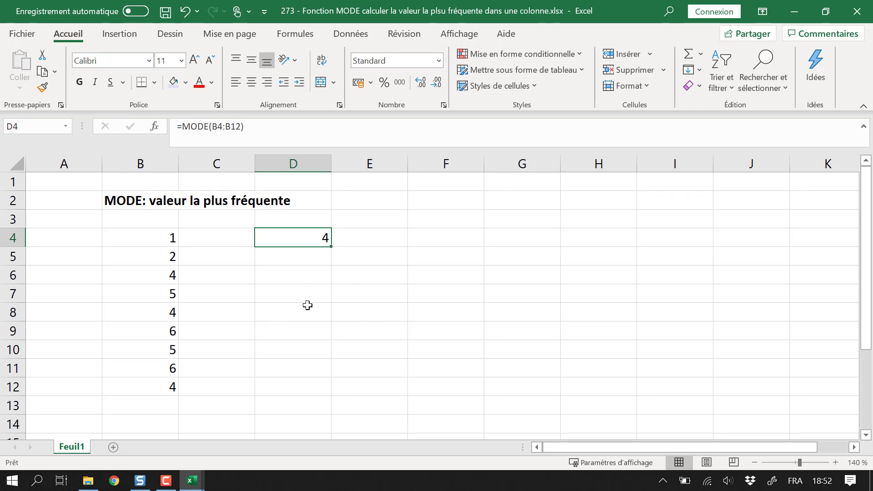
drag(154, 237, 170, 387)
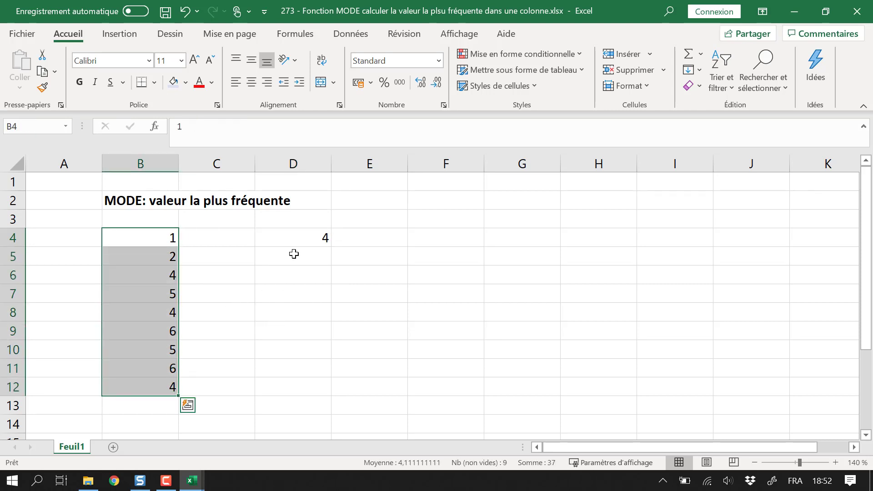
- Label the result by entering "mode (si nombres)" in D3
click(318, 223)
text(mode si)
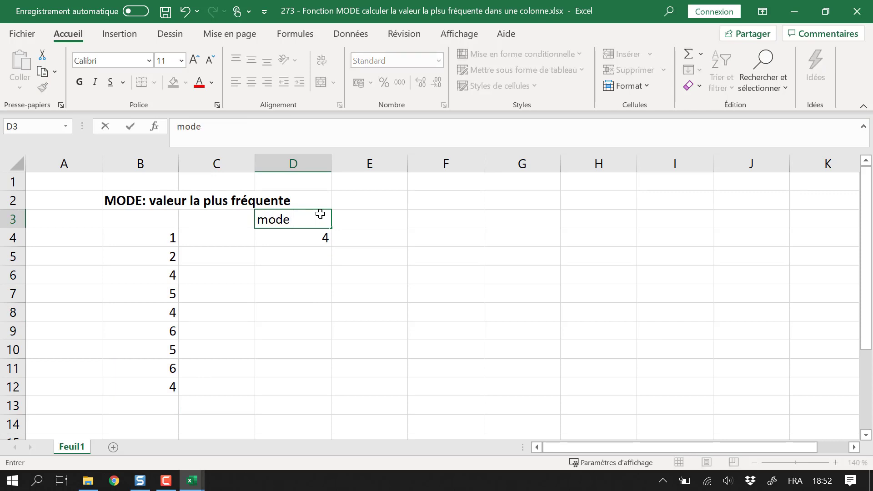
key(BackSpace)
key(BackSpace)
text((si nombres)
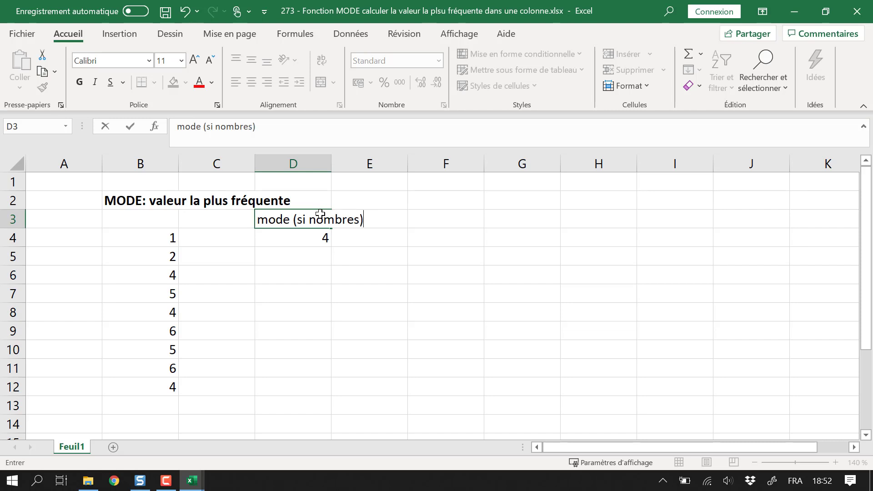
key(Return)
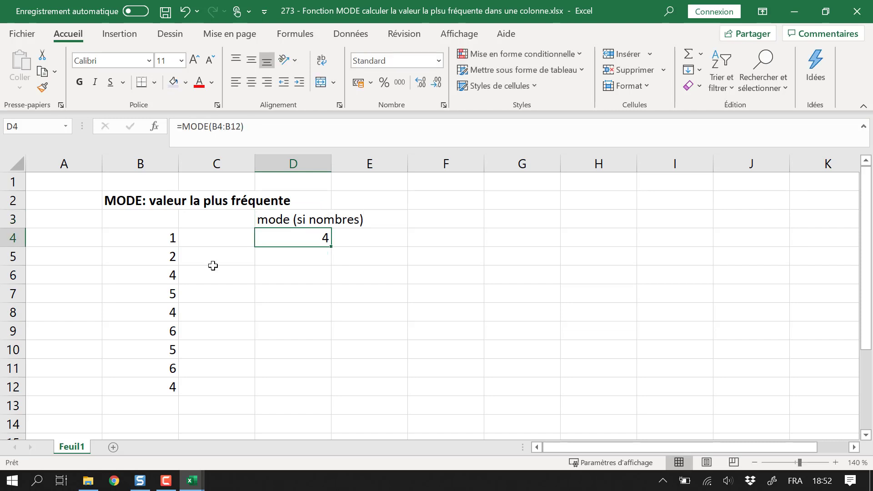
- Copy the numbers in B4:B12 to the range starting at F4
drag(168, 233, 154, 391)
key(ctrl+c)
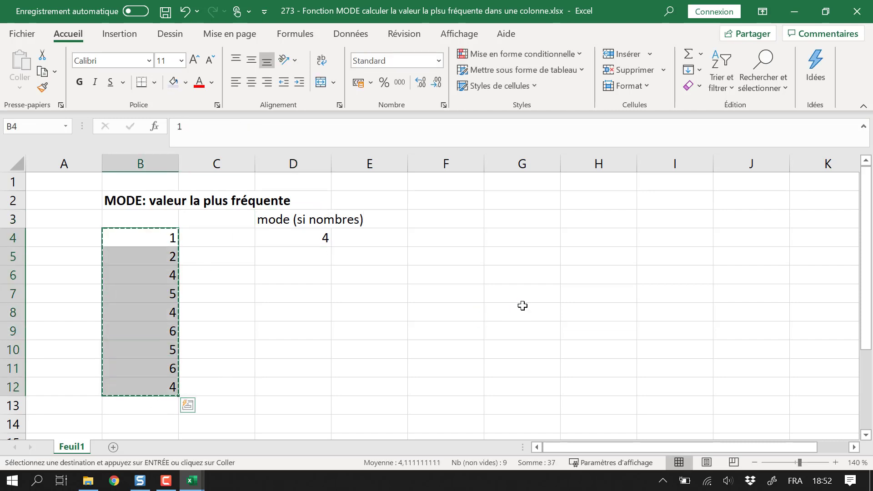
click(449, 240)
key(ctrl+v)
- Replace the value in F6 with "a" and the value in F9 with "bbb"
click(468, 275)
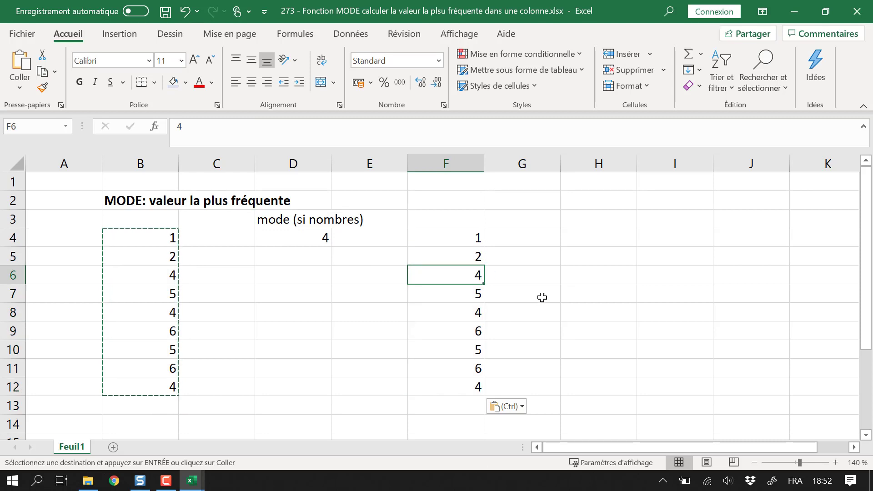
text(a)
key(Return)
key(Down)
key(Down)
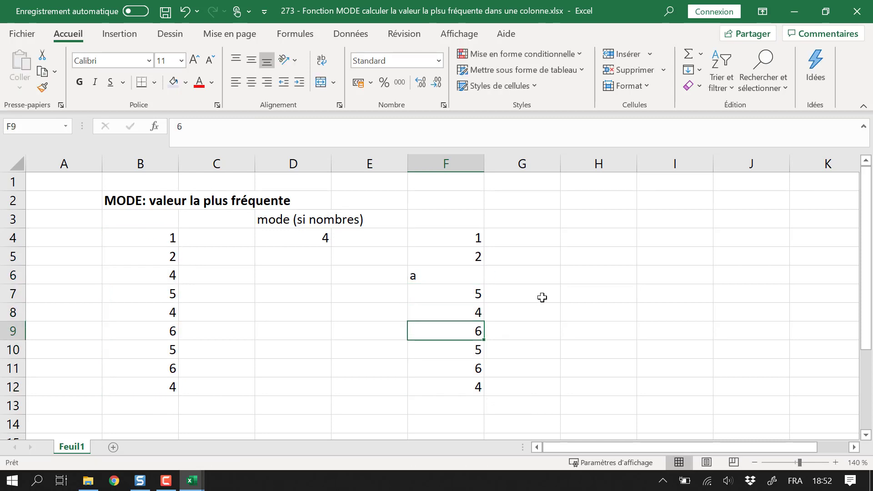
text(bbb)
key(Return)
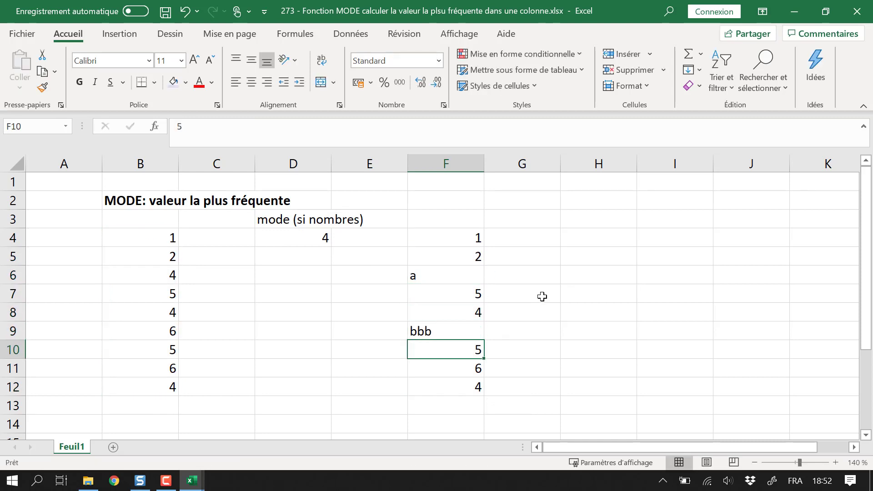
- Replace the value in F10 with "z" and the values in F11 and F12 with "a"
text(z)
key(Return)
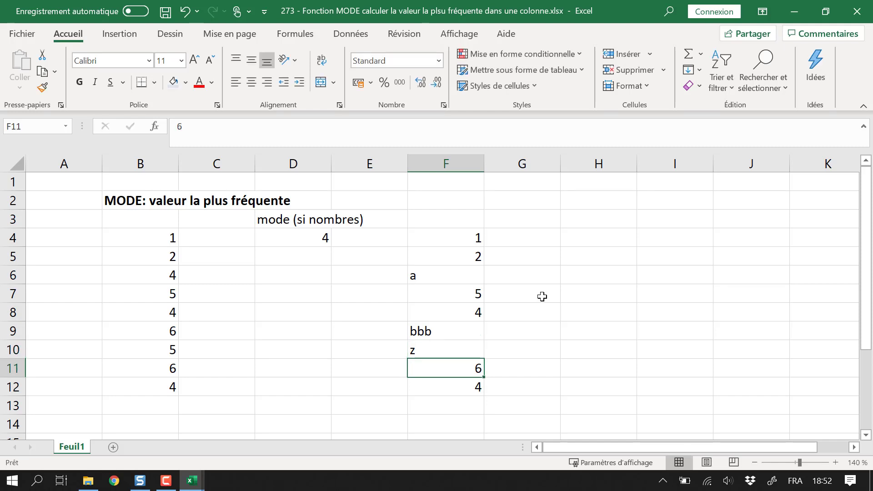
text(a)
key(Return)
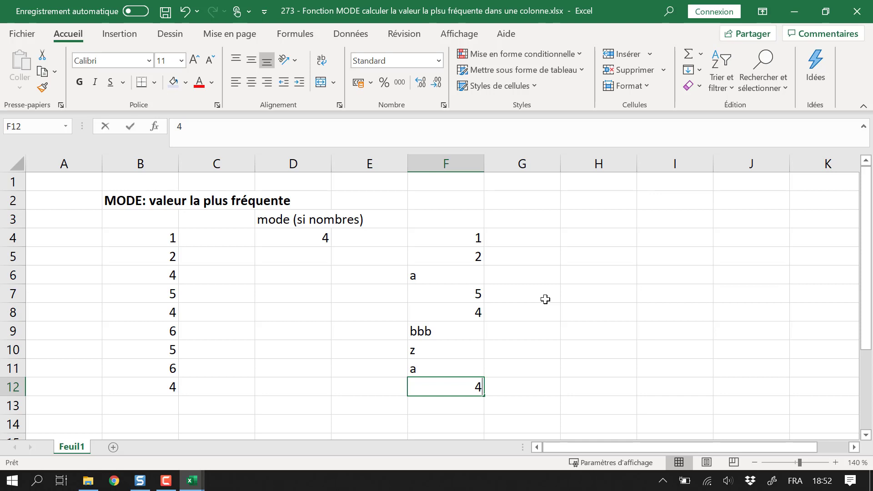
key(BackSpace)
text(a)
key(Return)
- Enter the formula =MODE(F4:F12) in H4 to test the function on mixed text and numbers
click(616, 230)
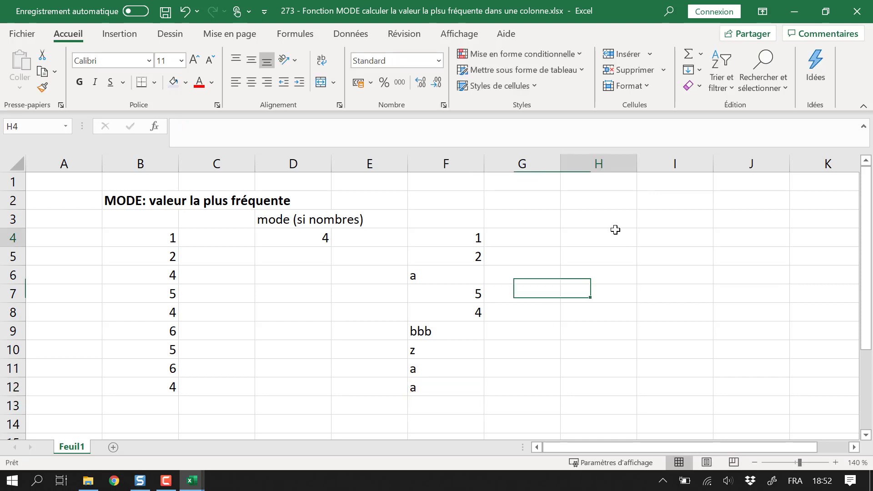
text(=mode()
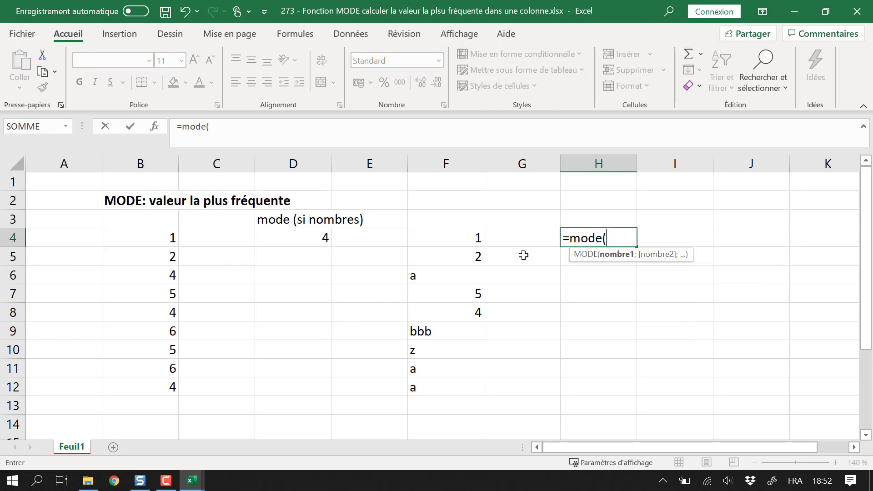
click(444, 231)
mouse_move(429, 395)
mouse_down()
mouse_move(439, 399)
mouse_move(434, 390)
mouse_up()
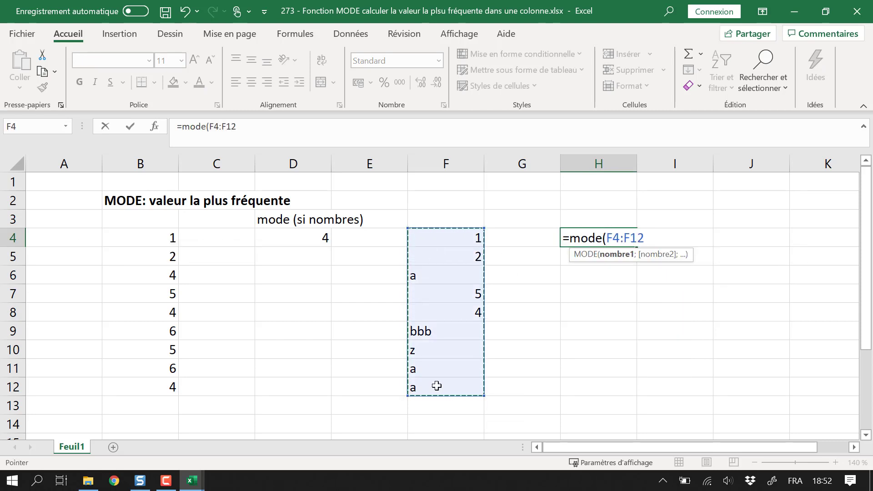
text())
key(Return)
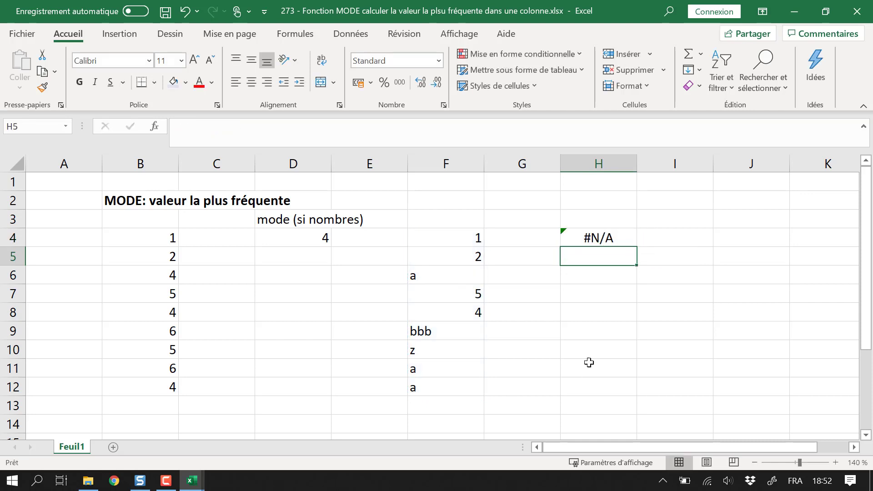
- Inspect the MODE formulas in H4 and D4 and compare the ranges they refer to
click(589, 234)
click(306, 143)
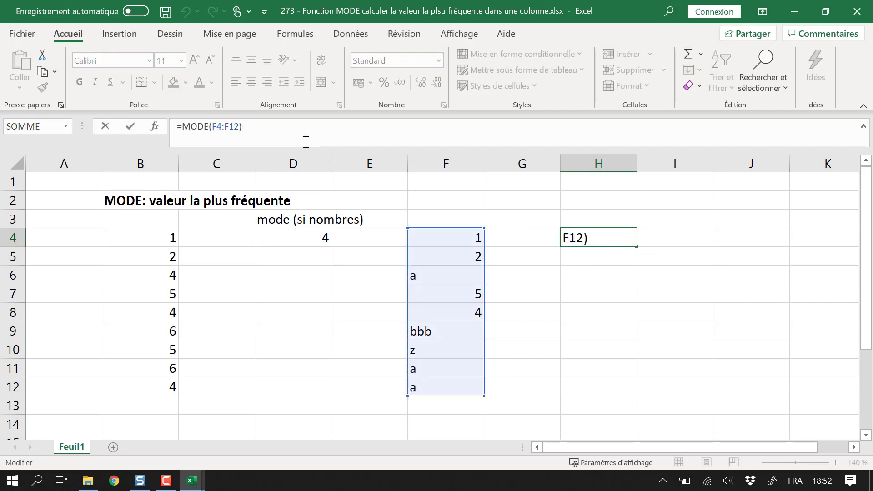
key(Return)
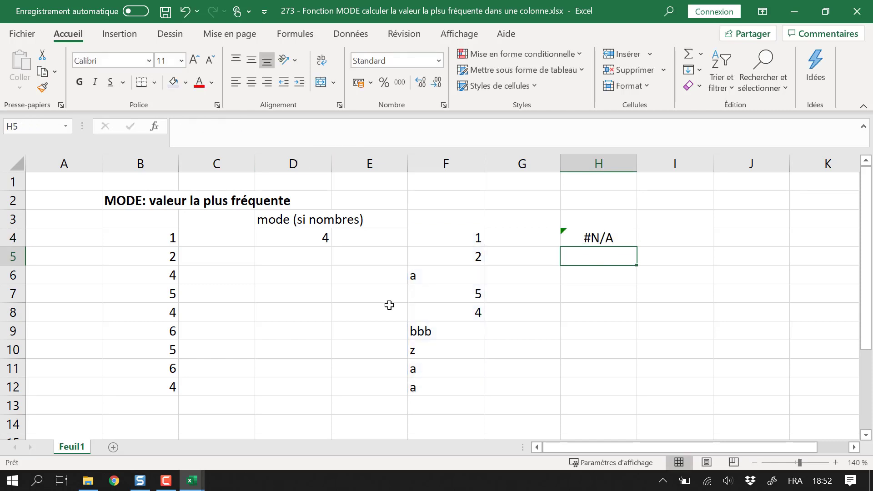
click(301, 229)
double_click(329, 237)
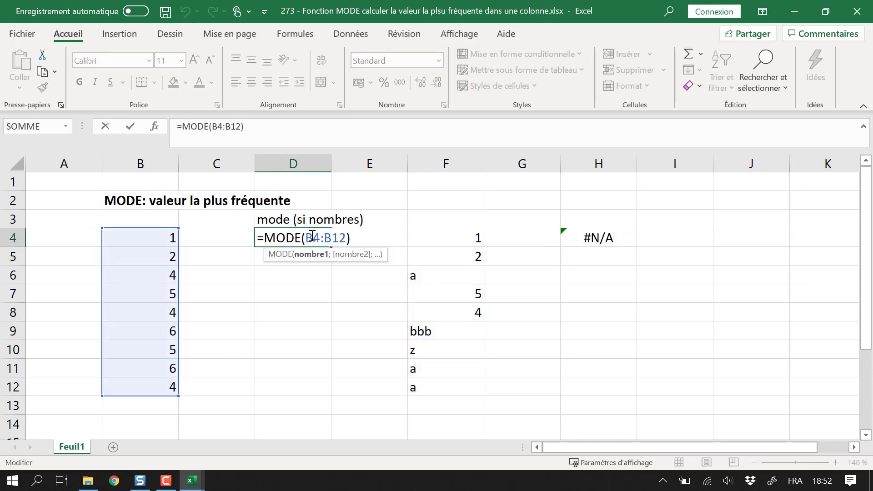
key(Escape)
click(609, 238)
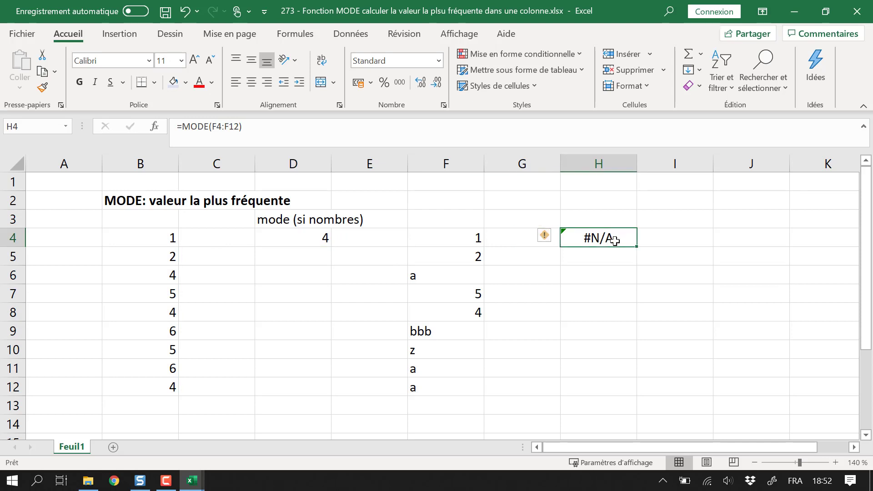
key(F10)
- Change the value in F5 to 1
click(476, 260)
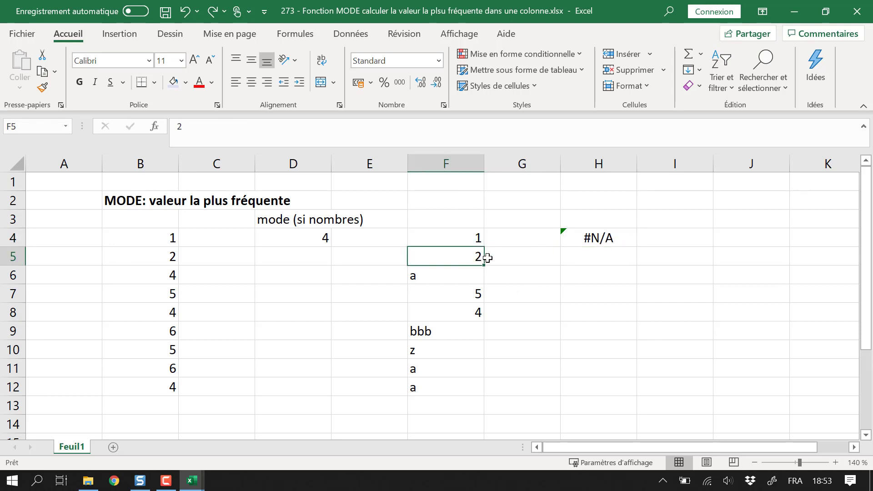
text(1)
key(Return)
- Check the MODE formula in H4 and the source range F4:F12 it evaluates
click(582, 236)
double_click(582, 236)
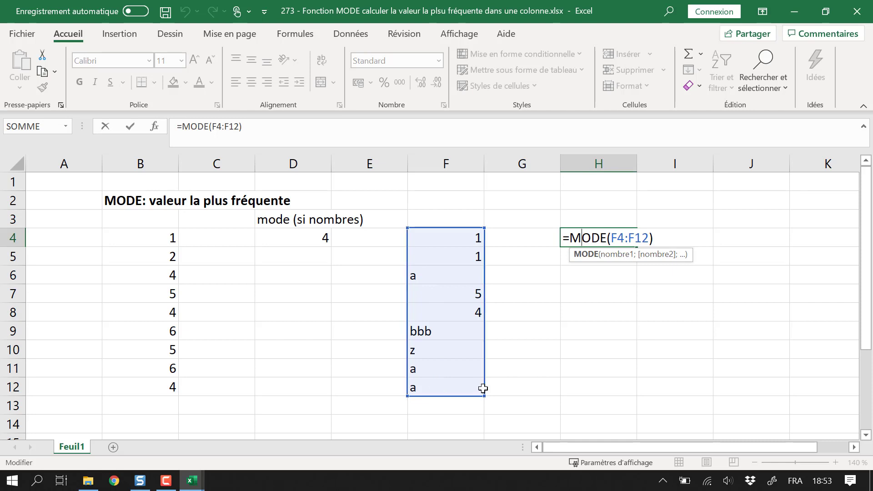
key(Return)
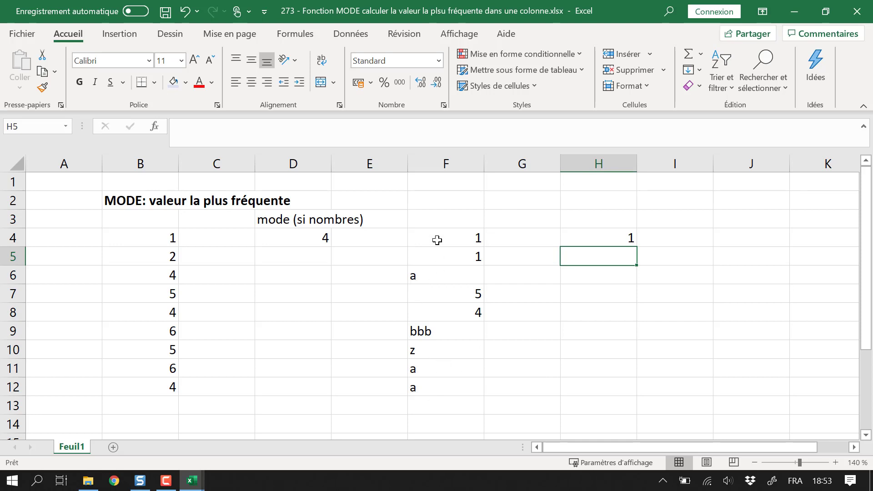
drag(437, 240, 430, 391)
click(596, 364)
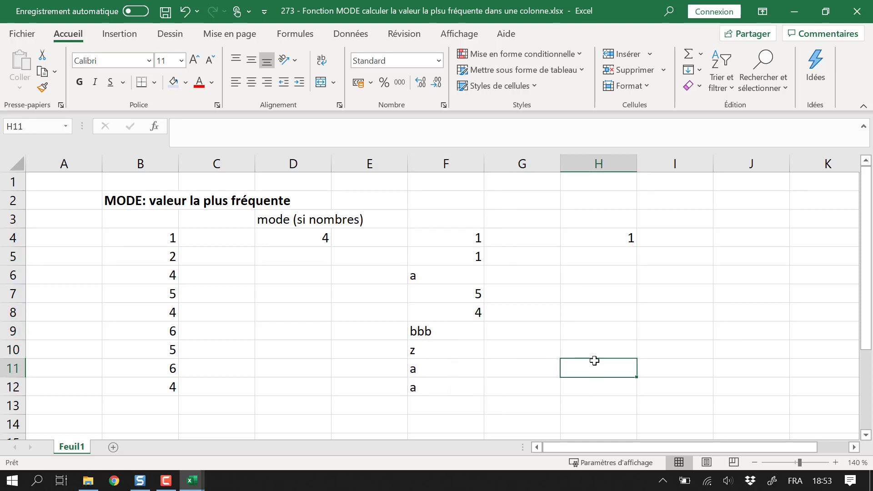
click(529, 233)
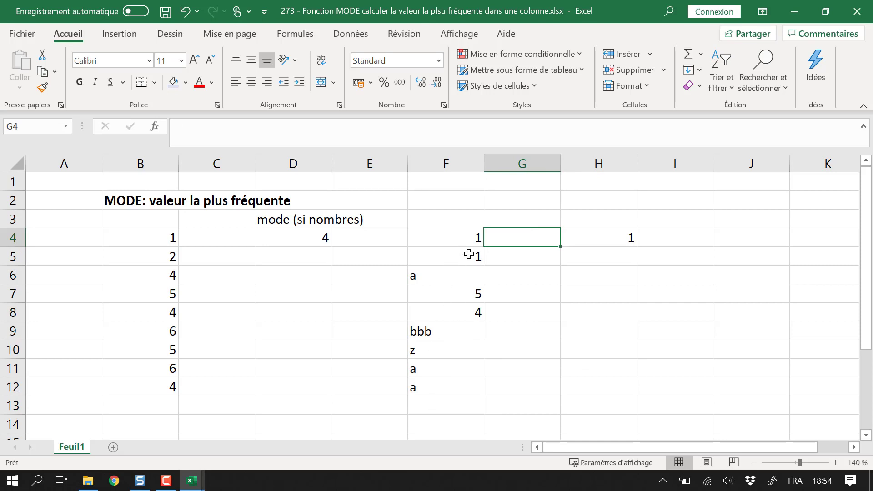
key(F10)
key(Left)
key(Right)
key(Right)
key(Down)
key(Down)
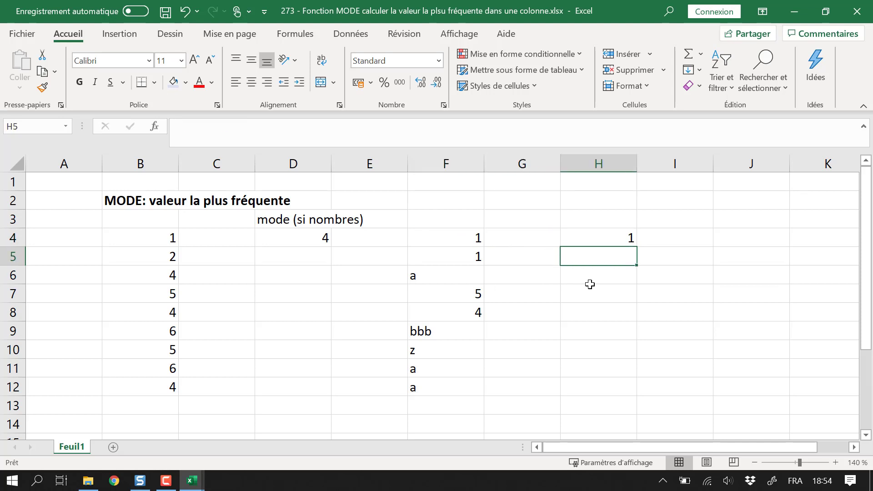
key(Left)
key(Left)
key(Right)
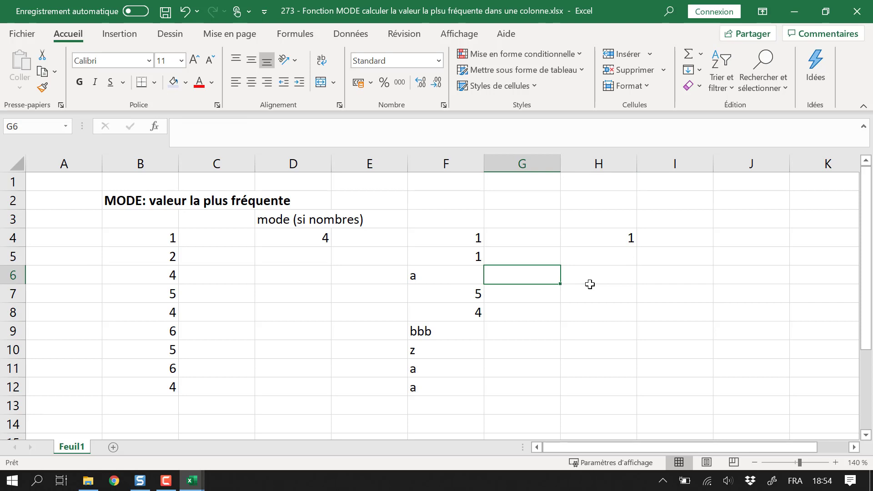
- Examine the numbers and text entries in F4:F12 for repeated values
click(444, 244)
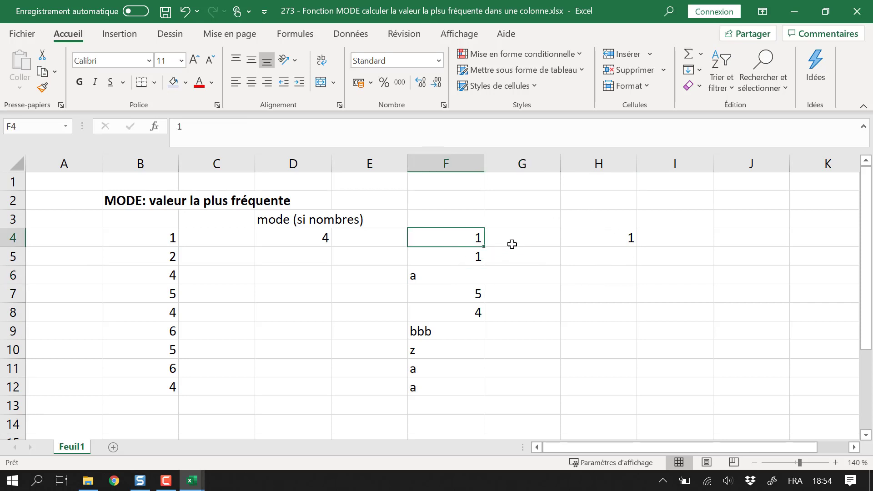
click(474, 259)
click(462, 278)
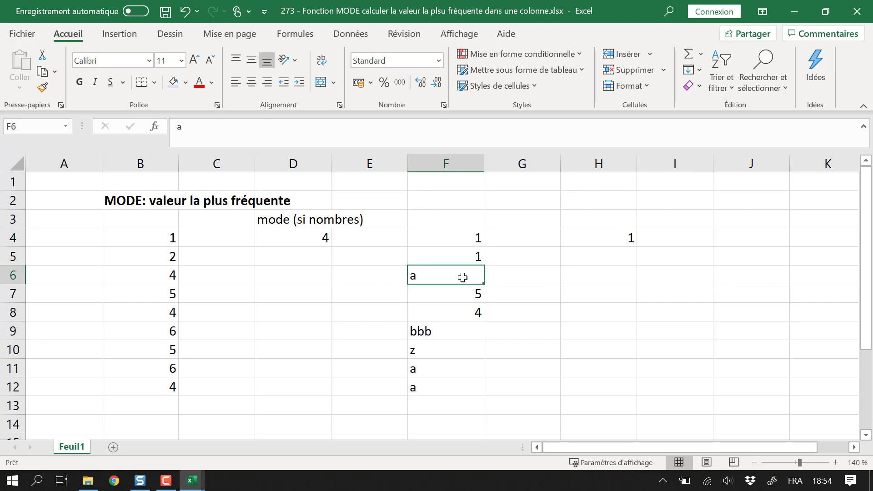
click(457, 370)
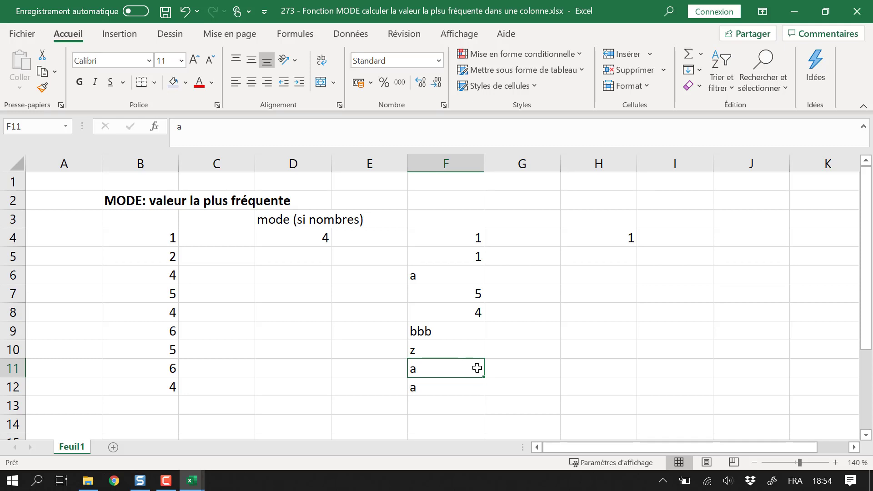
click(464, 279)
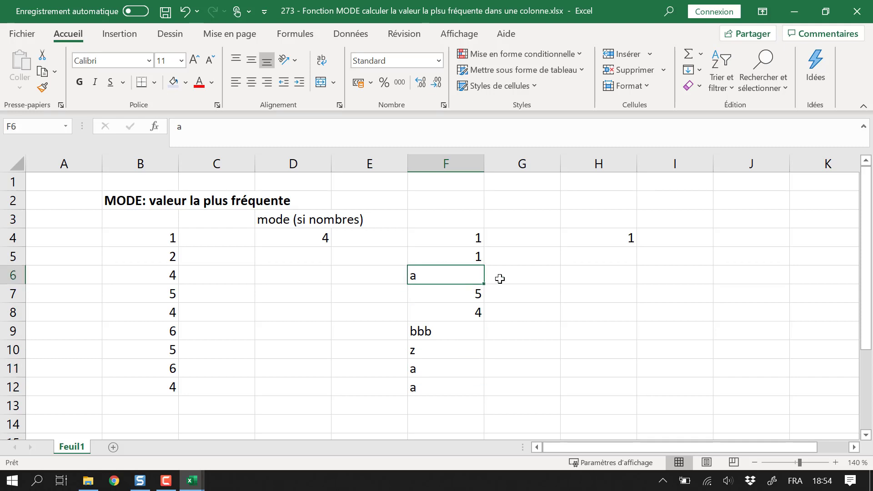
click(544, 276)
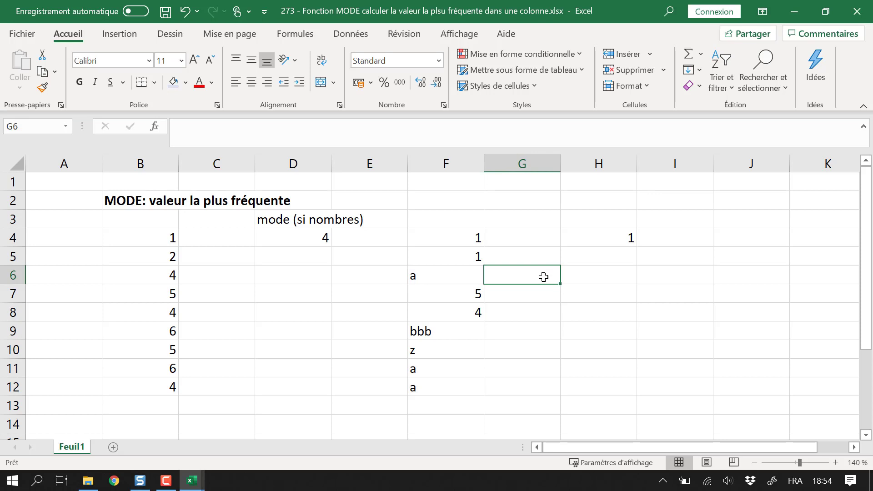
click(467, 277)
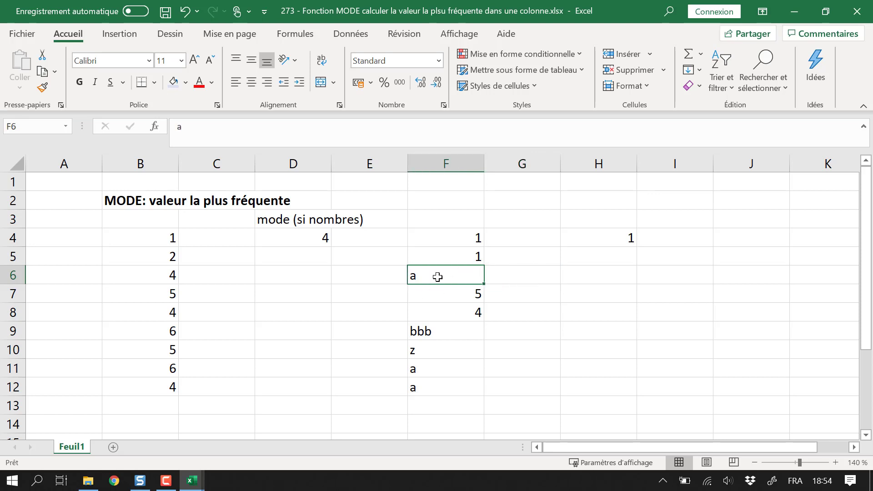
- Enter the formula =EQUIV(F4;$F$4:$F$12;0) in G4 with exact match and fill it down to G12
click(541, 236)
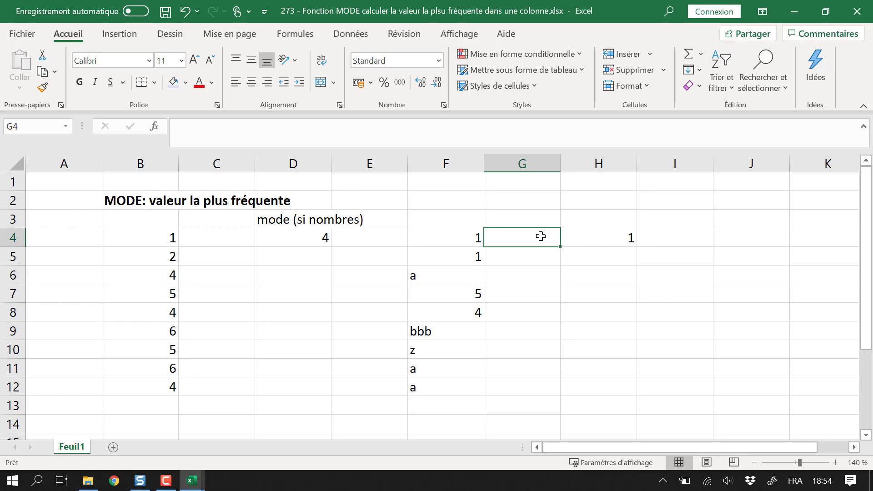
text(=equ)
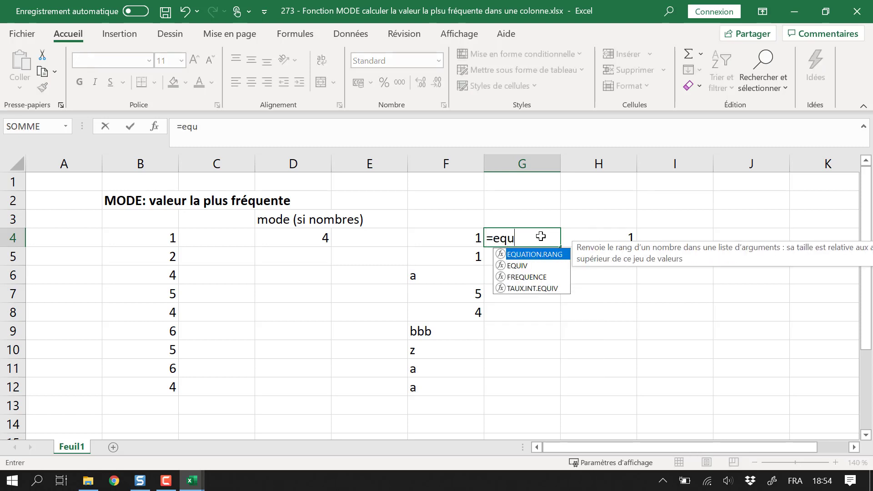
text(iv()
key(Left)
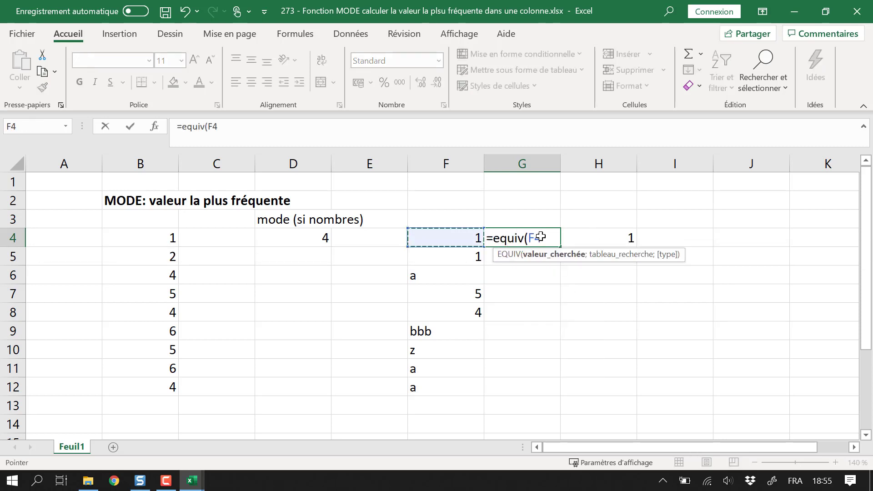
text(;)
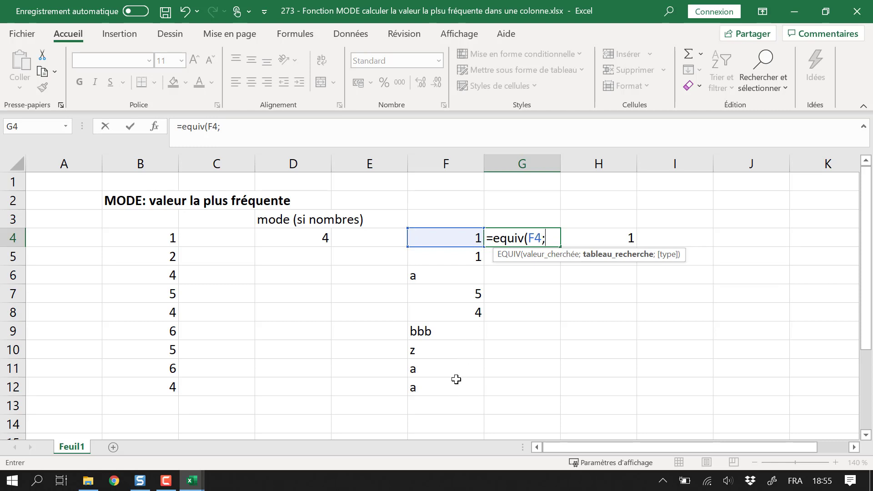
drag(455, 384, 467, 242)
key(F4)
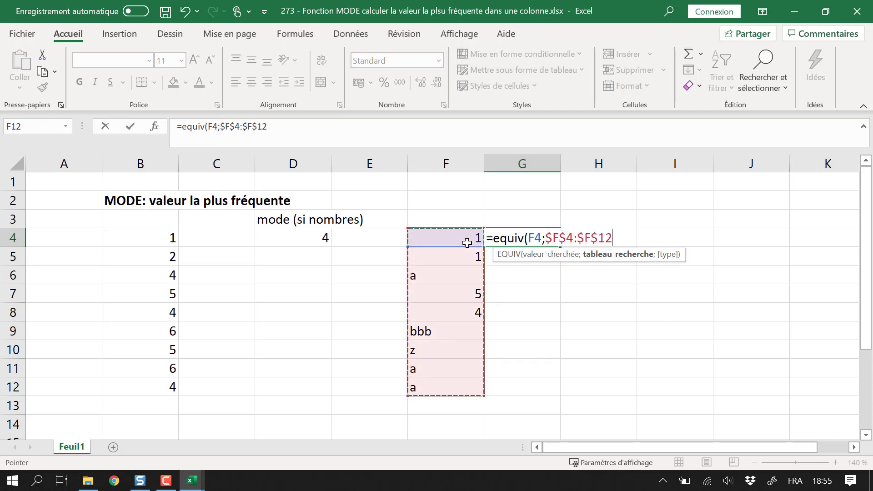
text(;)
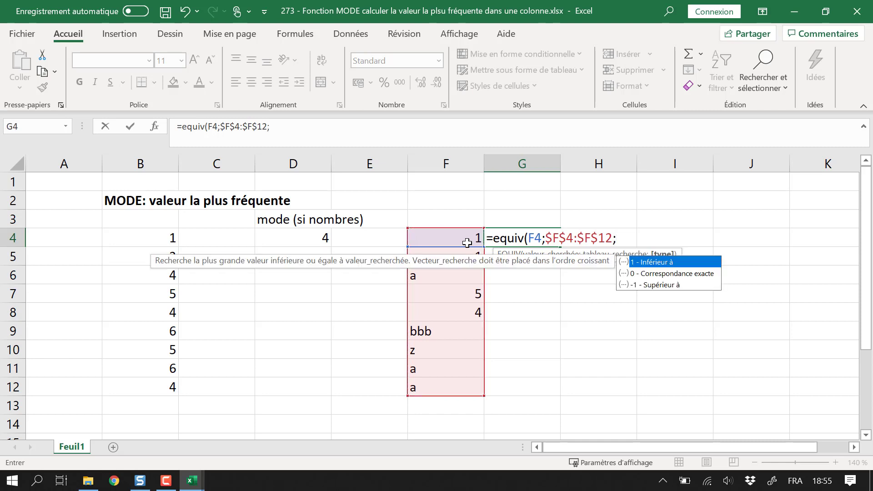
key(Down)
key(Tab)
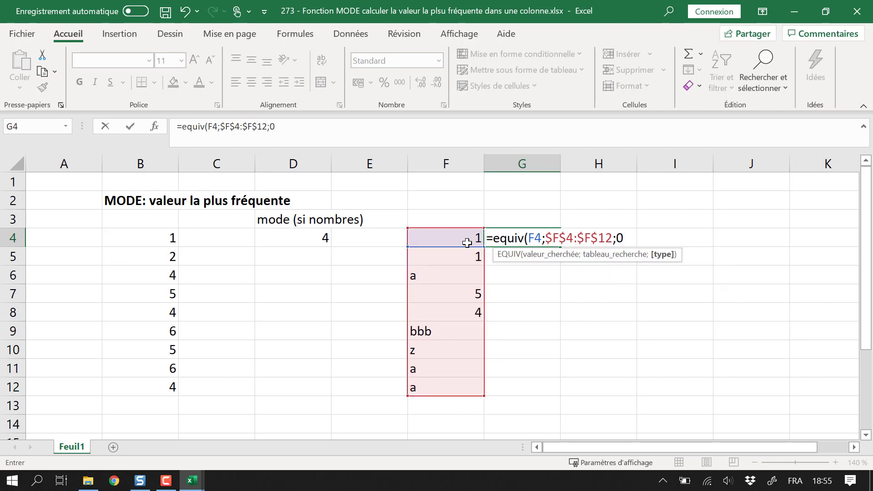
text())
key(Return)
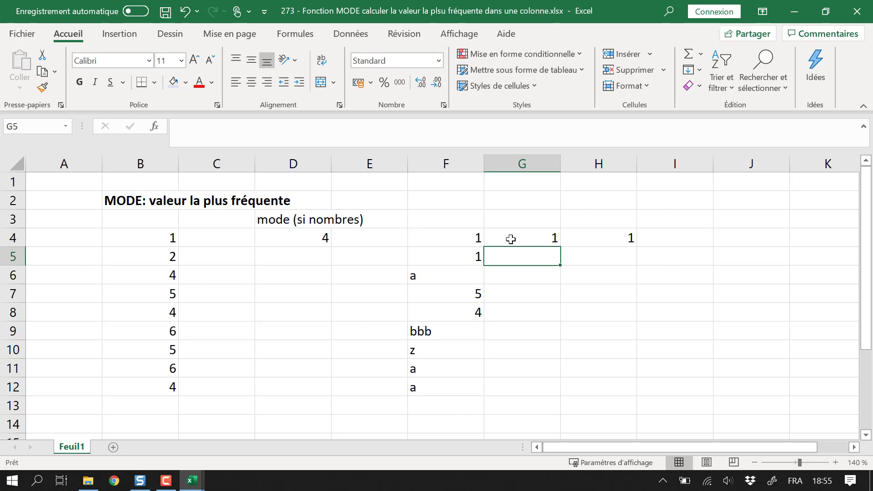
click(535, 239)
double_click(560, 247)
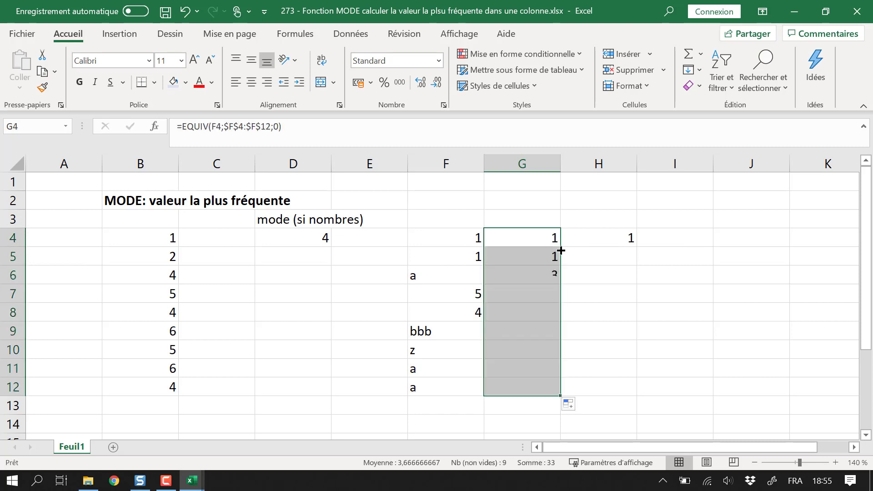
- Check the EQUIV formulas in column G against the entries in column F, including the lookup range used in G11
click(474, 251)
click(512, 240)
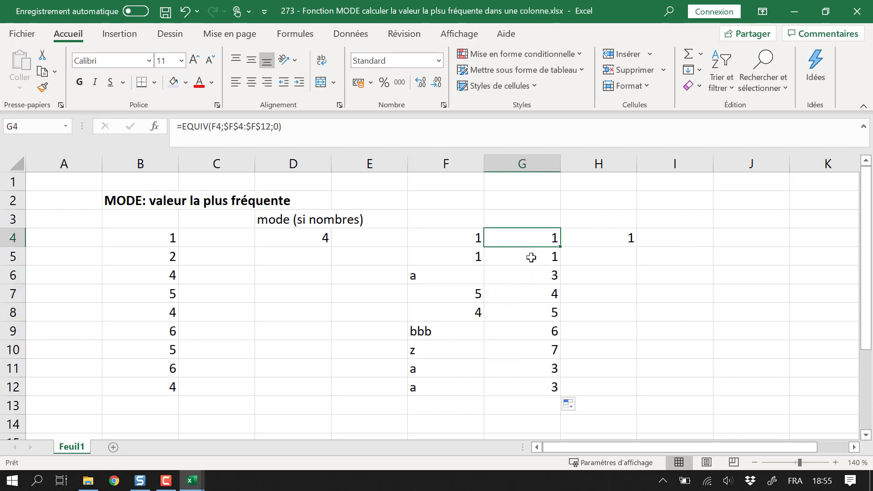
click(554, 262)
click(548, 278)
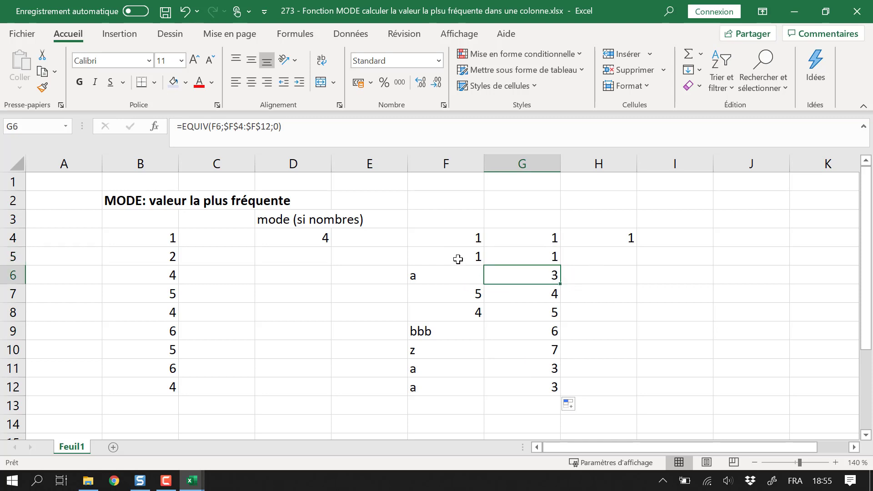
click(546, 367)
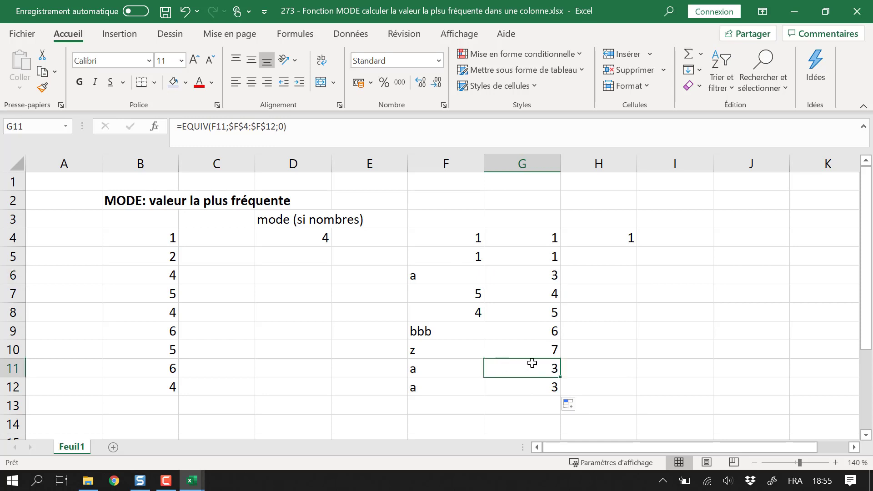
double_click(529, 364)
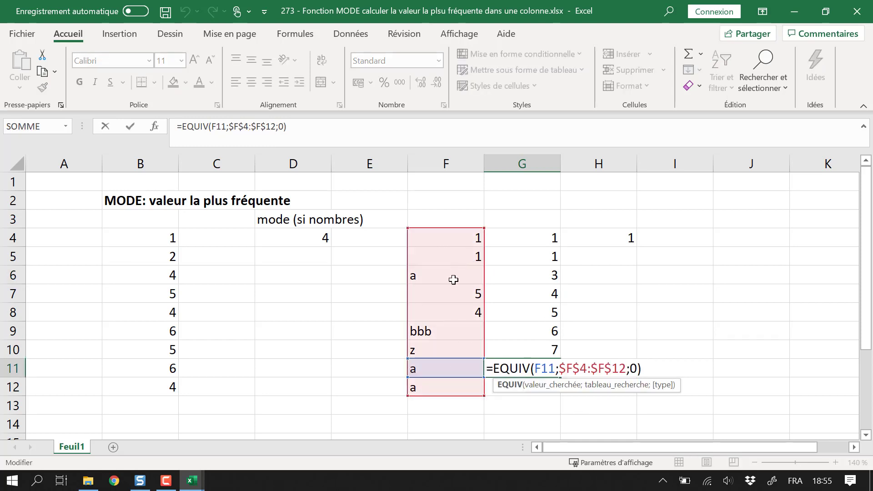
key(Escape)
- Insert an empty column before column H, which holds the MODE formula
click(620, 237)
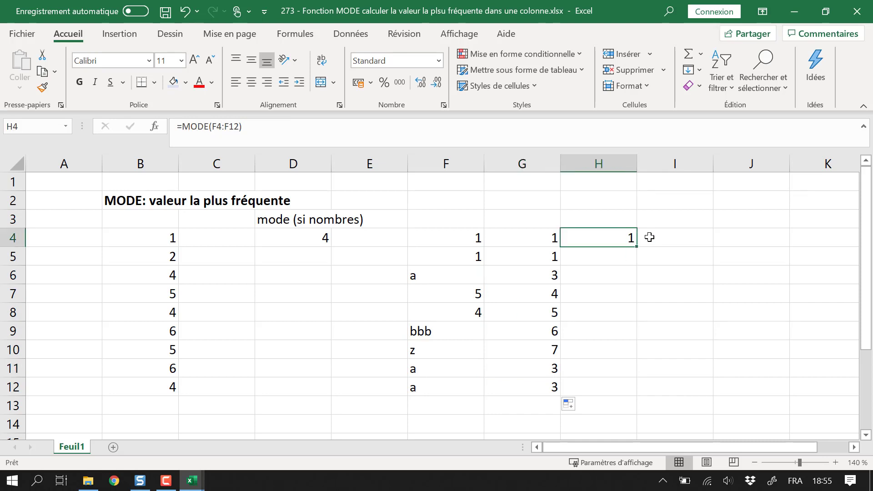
right_click(595, 163)
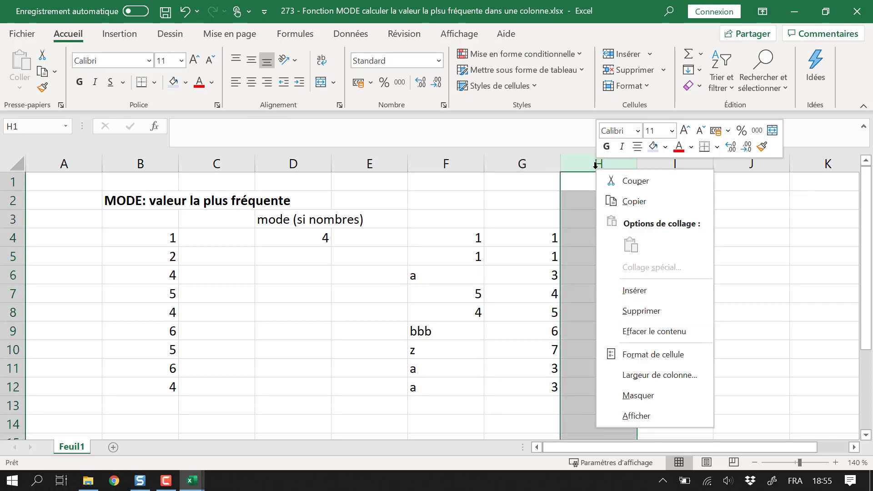
click(655, 298)
click(606, 233)
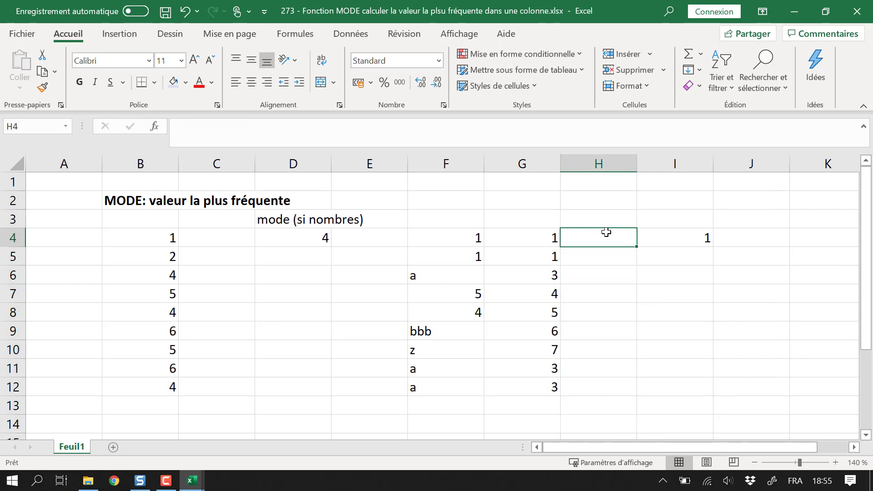
- Enter the formula =MODE(G4:G12) in I6 to find the most frequent row number
click(672, 278)
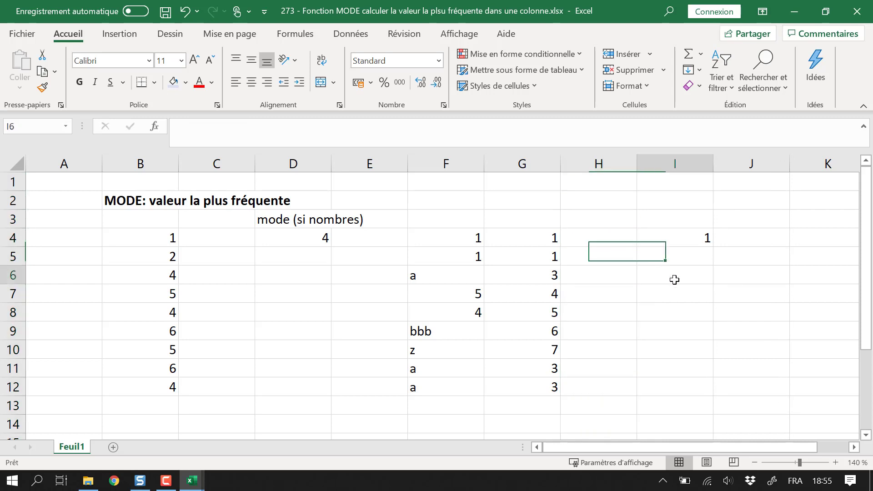
text(=mode()
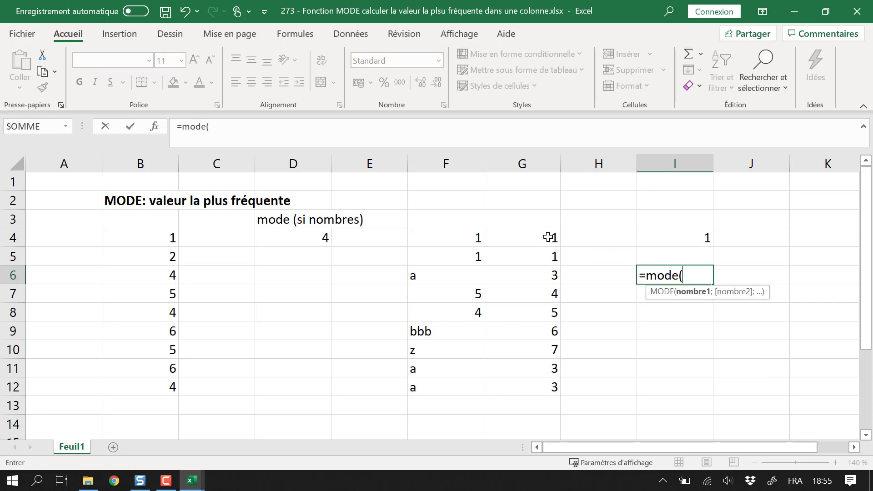
drag(553, 236, 550, 390)
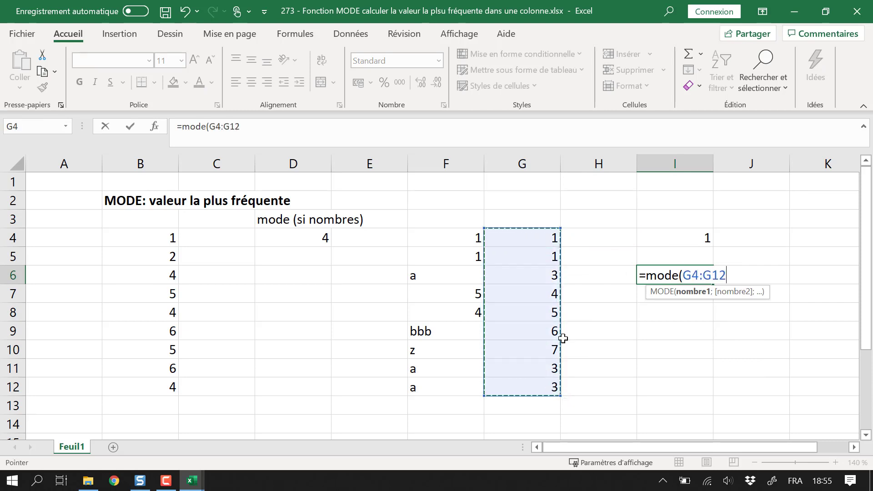
text())
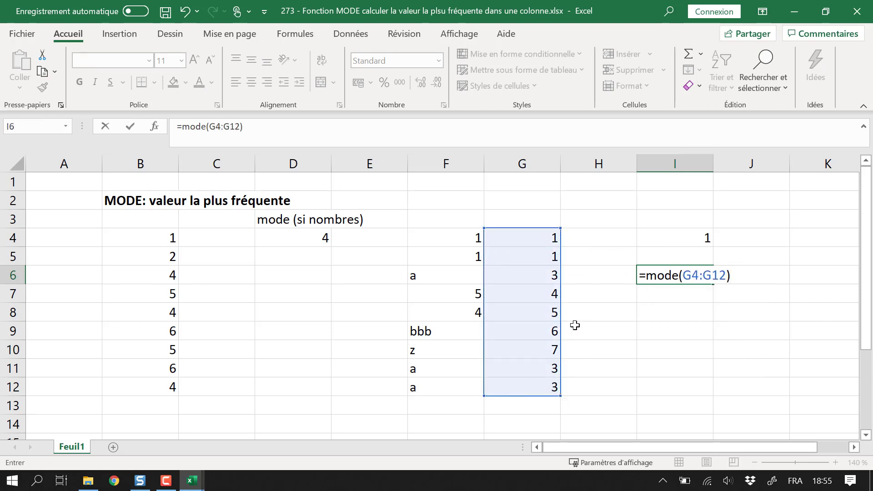
key(Return)
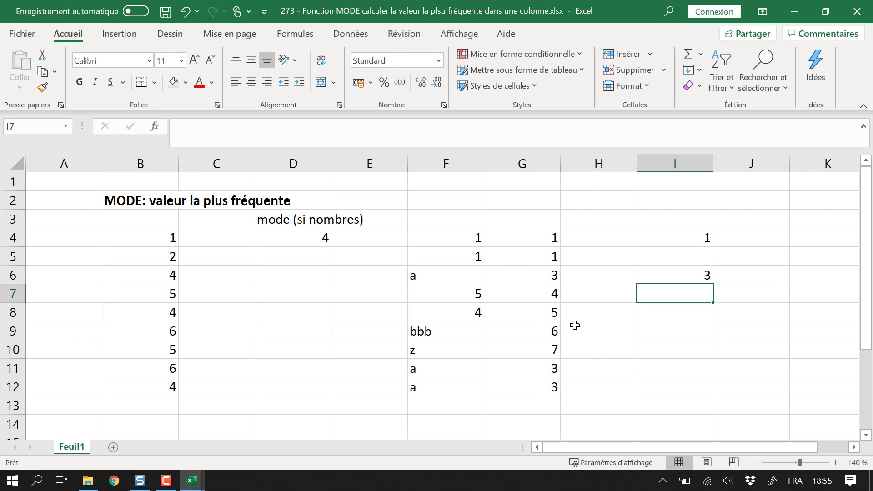
- Label the row-number MODE formula by entering "numero de ligne le plus frequent" in J6
key(Up)
key(Right)
text(nu)
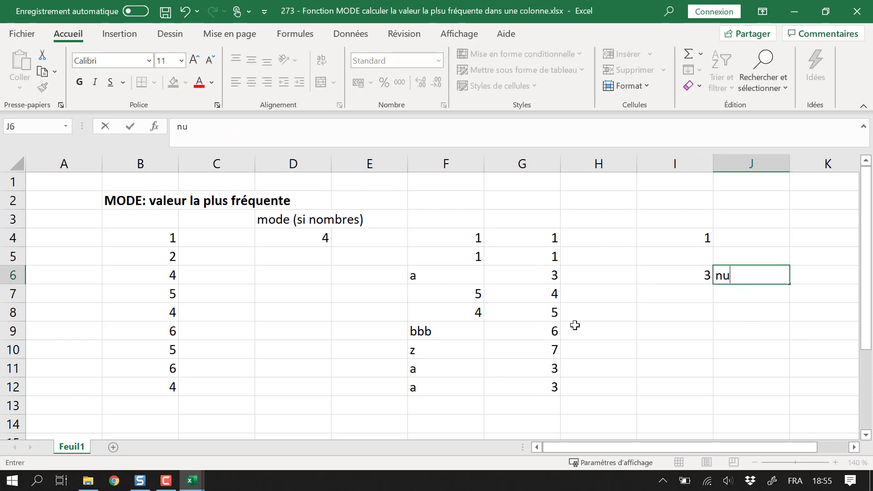
text(mero de ligne le)
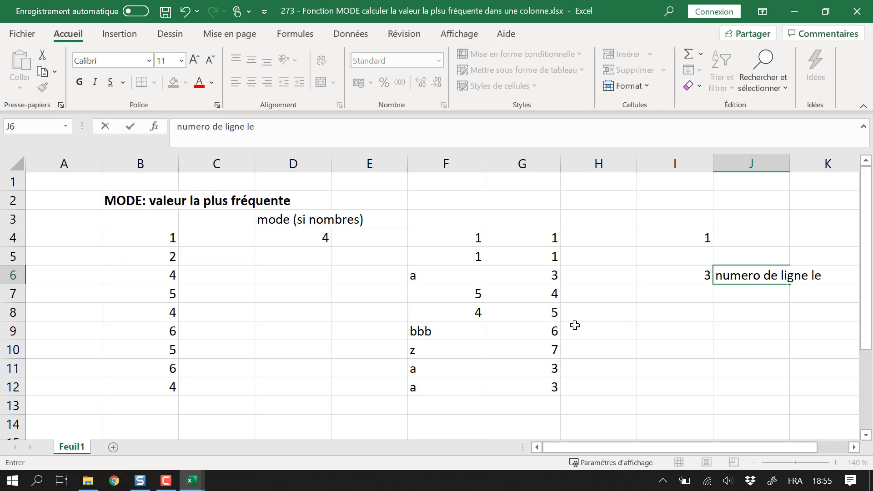
key(BackSpace)
text(plus frequent)
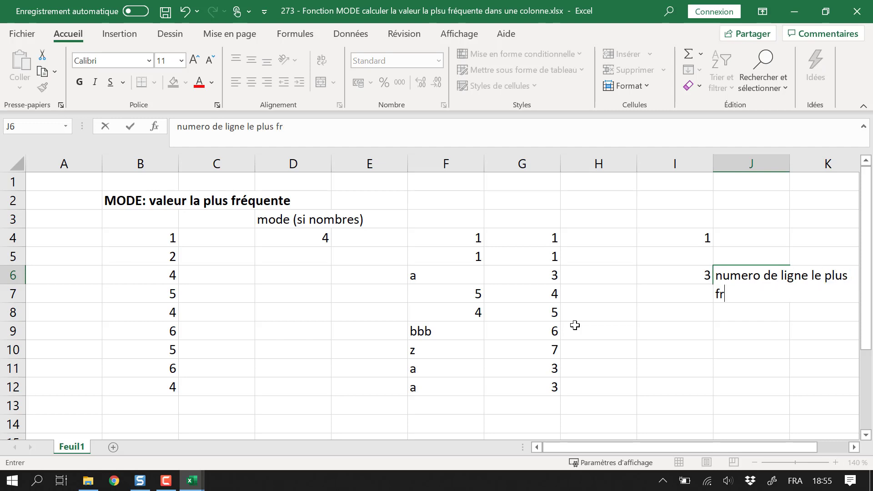
key(Return)
key(Up)
key(Up)
key(Left)
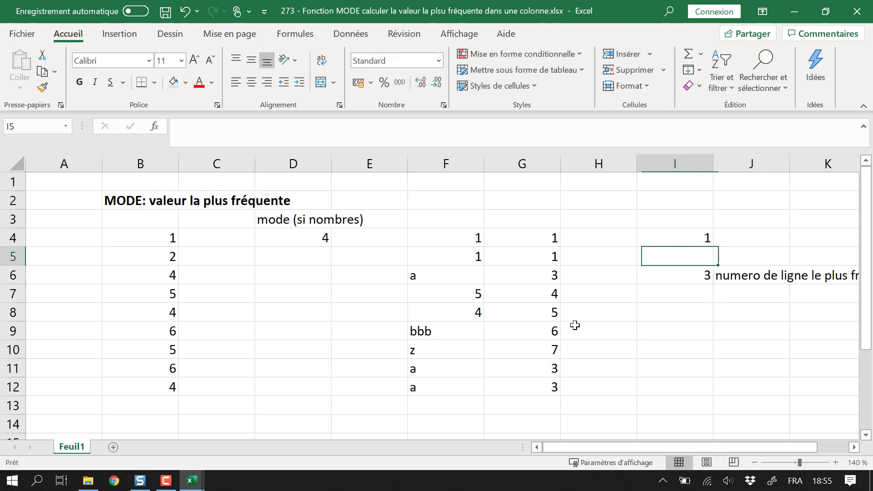
key(Down)
key(Down)
key(Up)
key(Up)
key(Up)
key(Left)
key(Left)
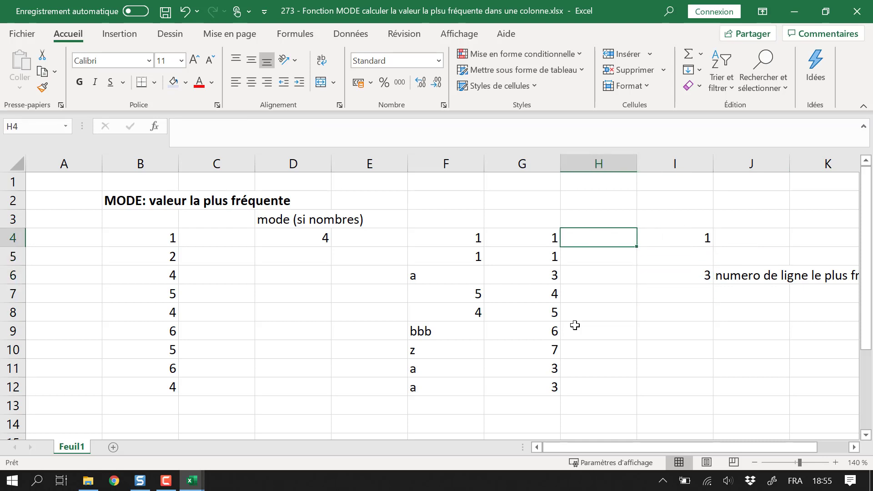
- Enter the heading "numeros de ligne" in G3 above the EQUIV formulas
click(536, 213)
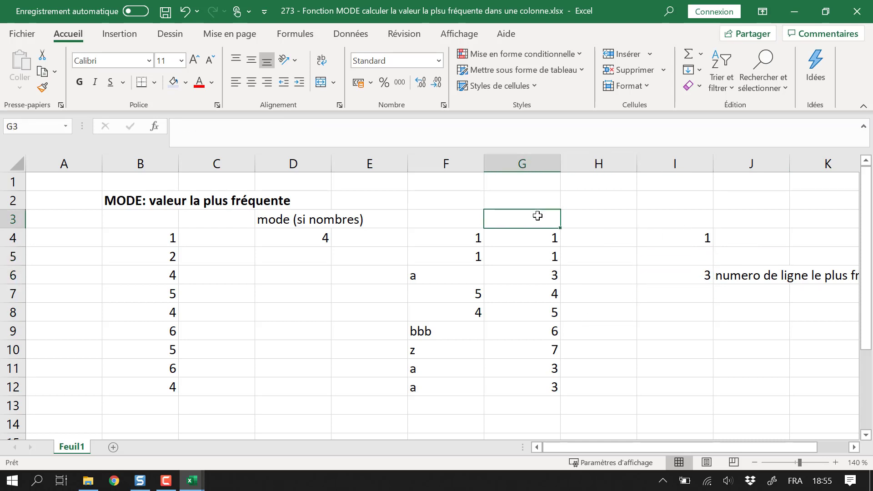
text(numeros de ligne)
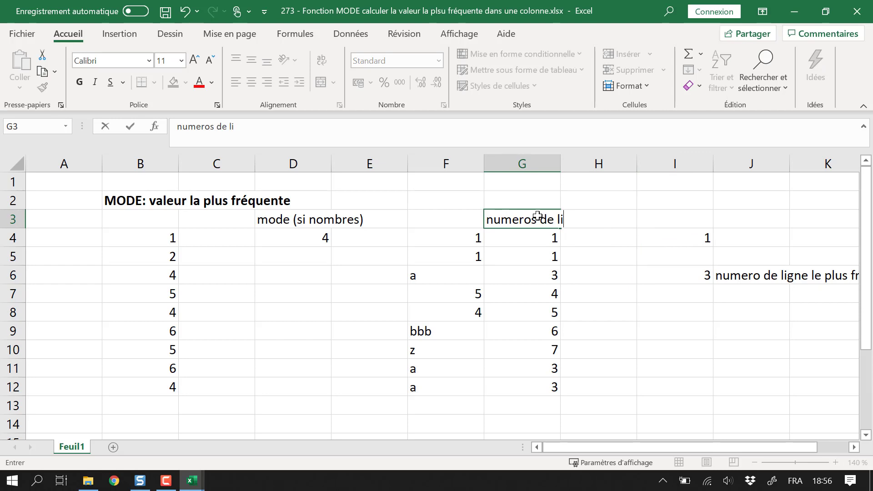
key(Return)
click(705, 291)
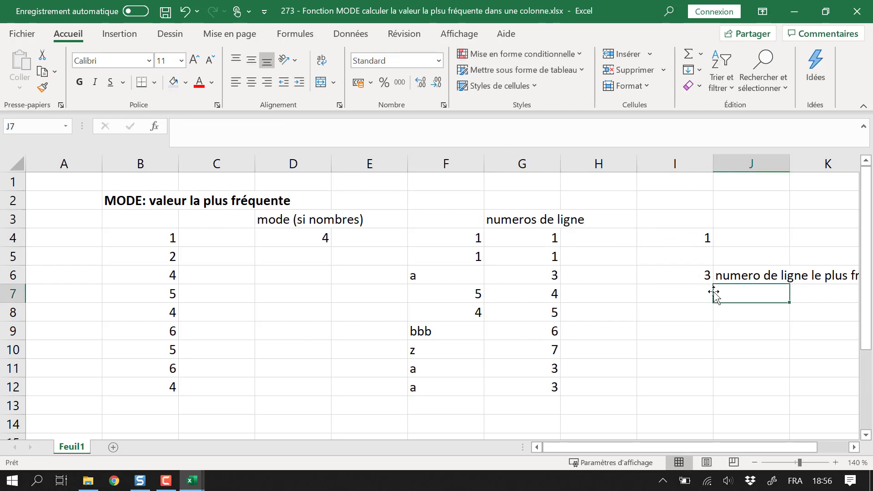
text(=)
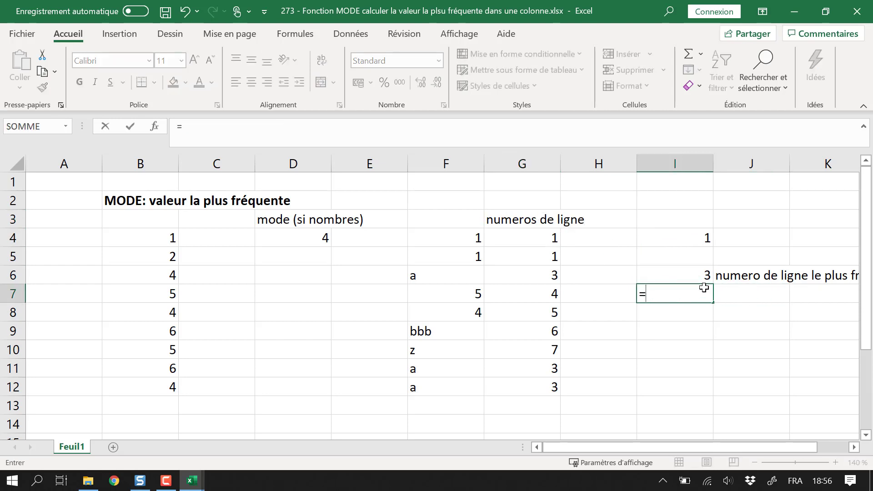
text(equiv)
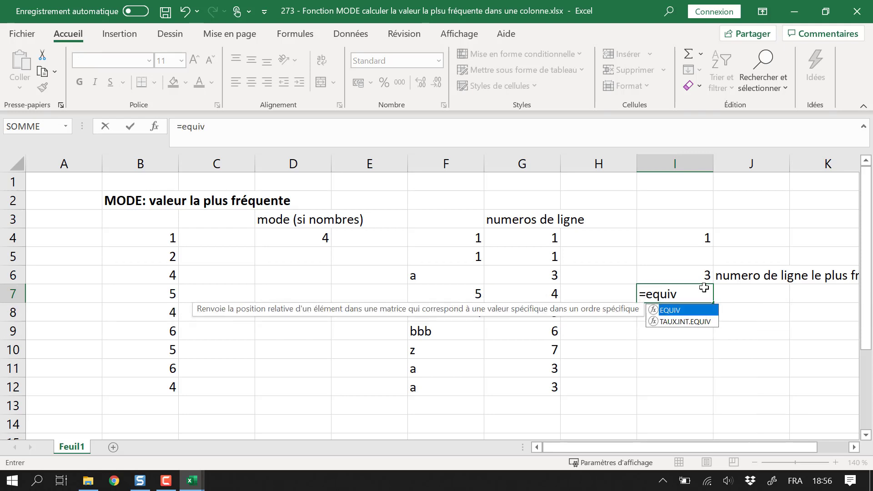
text(()
key(Up)
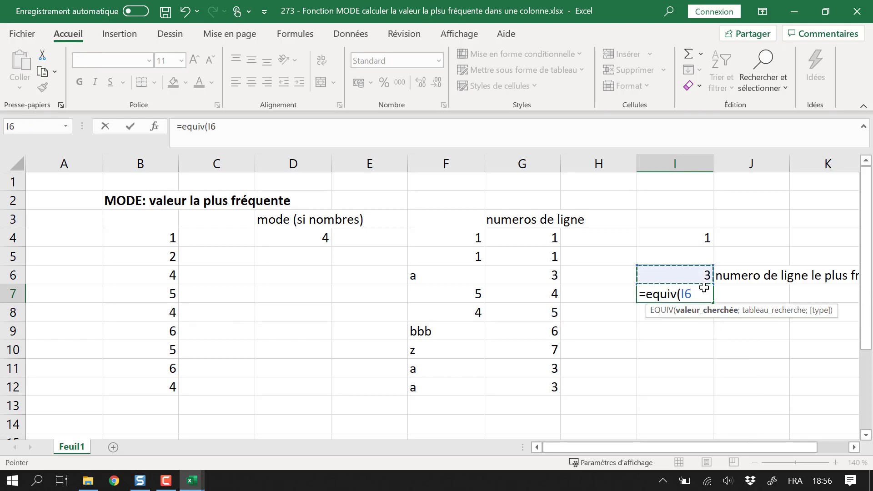
key(Escape)
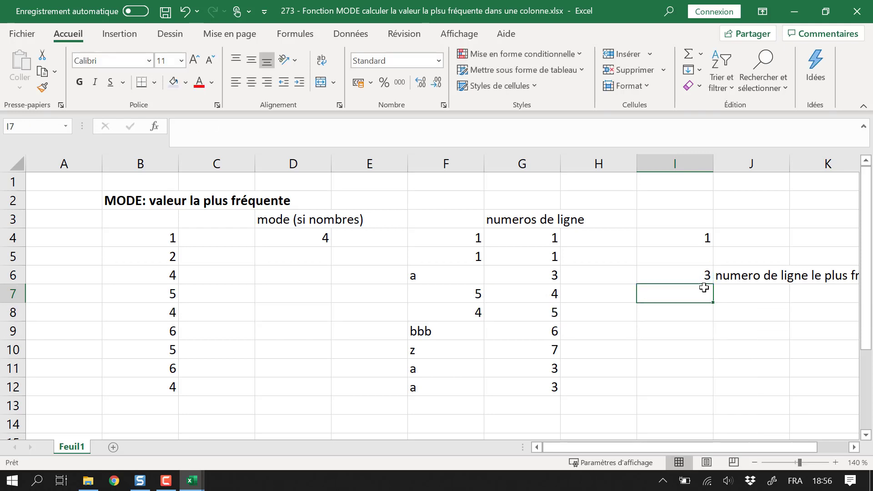
- Try the formula =INDEX(I6;F4:F12) in I7 to retrieve the most frequent value
text(=index()
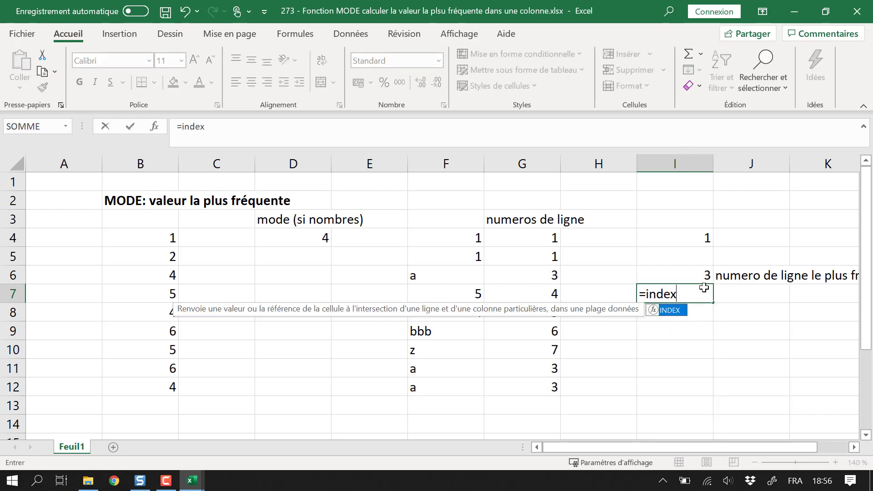
click(704, 274)
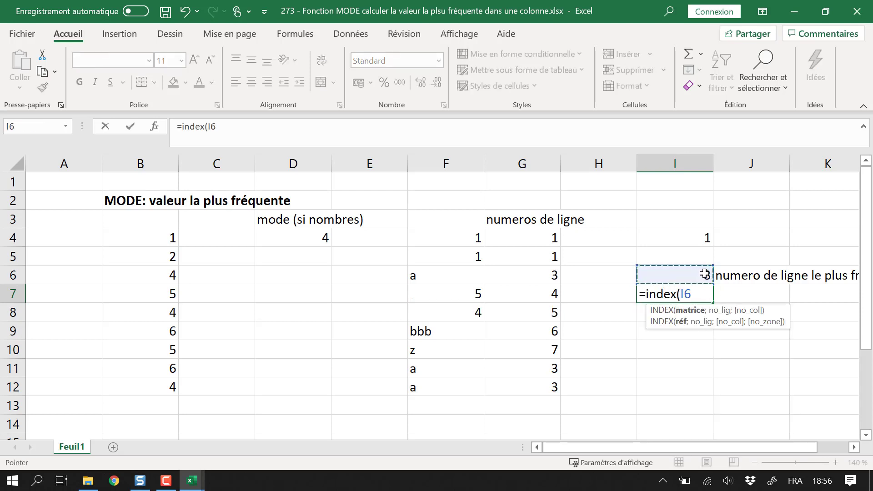
text(;)
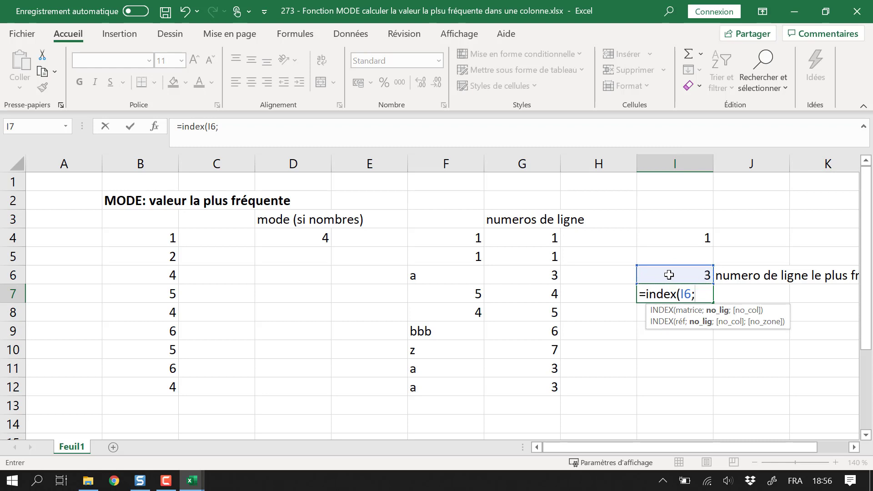
drag(463, 236, 464, 381)
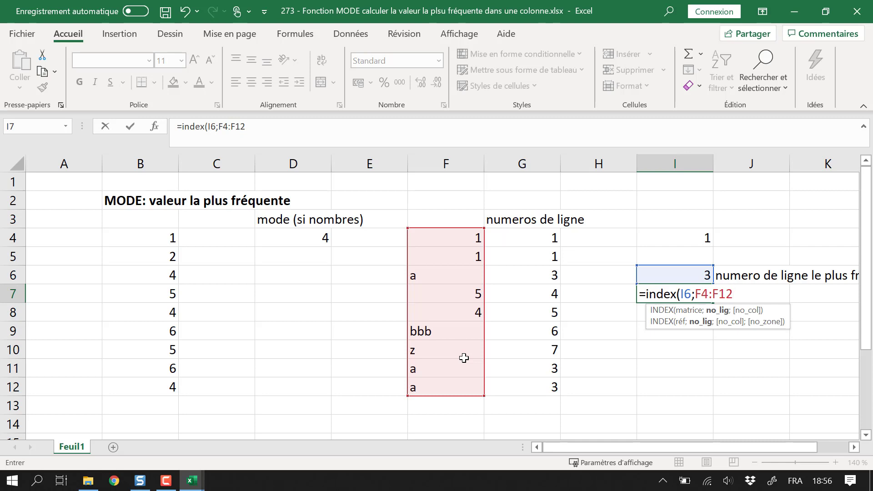
text())
key(Return)
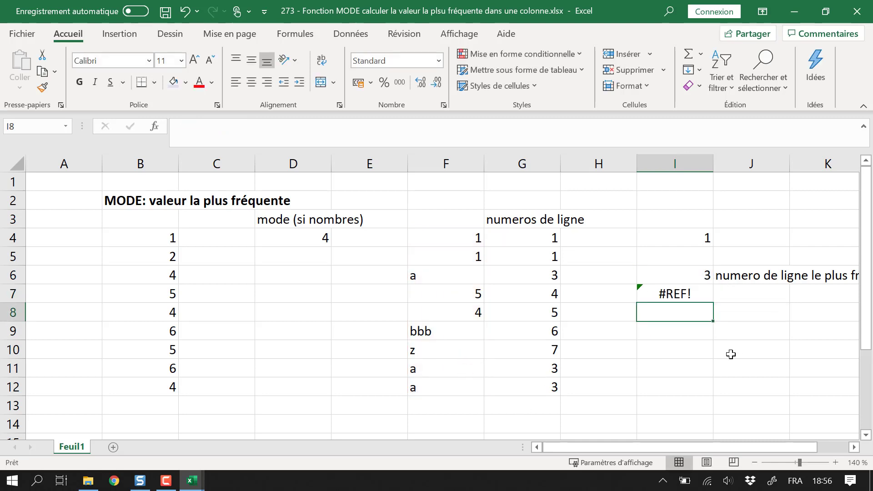
- Rewrite the formula in I7 as =INDEX(F4:F12;I6) to return the value at the most frequent row number
click(686, 296)
click(310, 132)
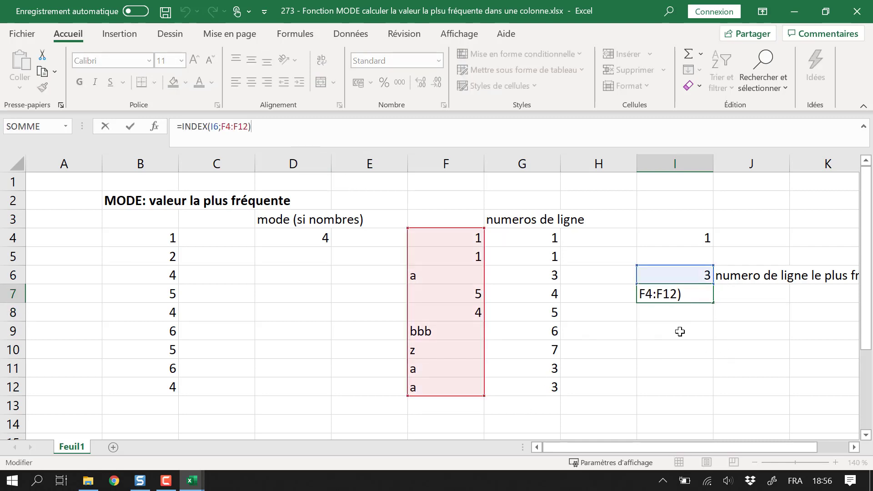
key(BackSpace)
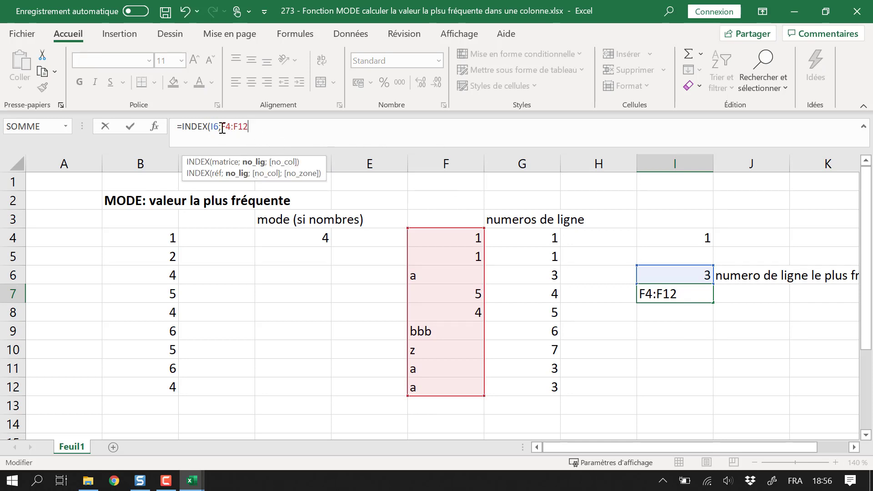
drag(259, 127, 215, 127)
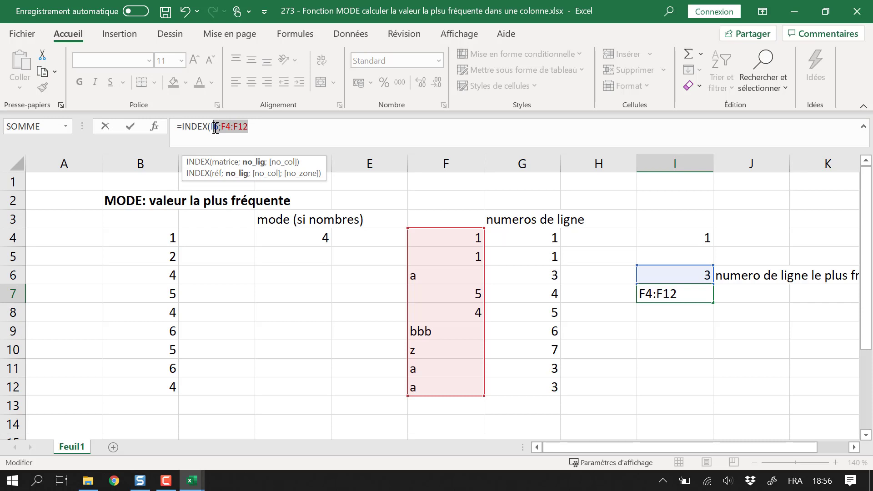
key(BackSpace)
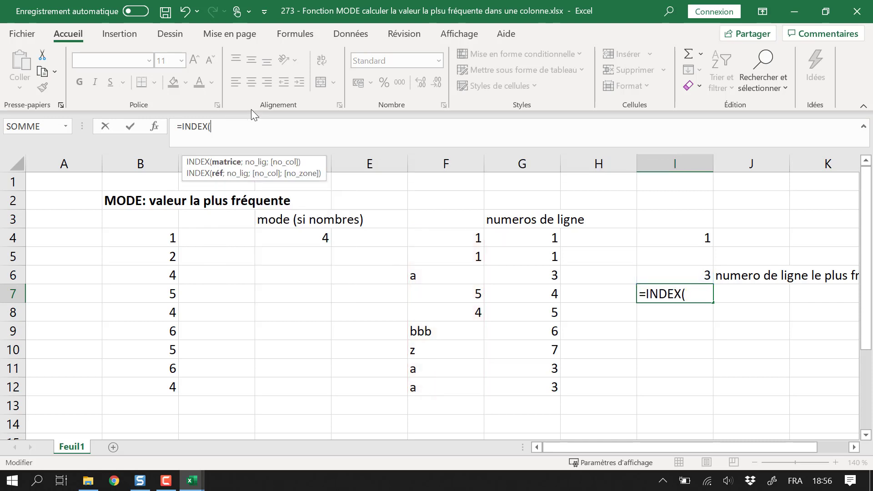
drag(470, 234, 446, 371)
text(;)
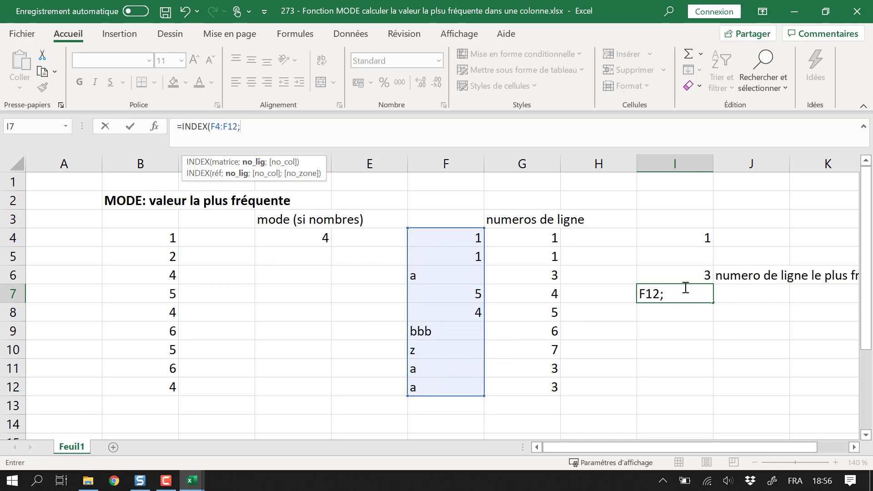
click(691, 272)
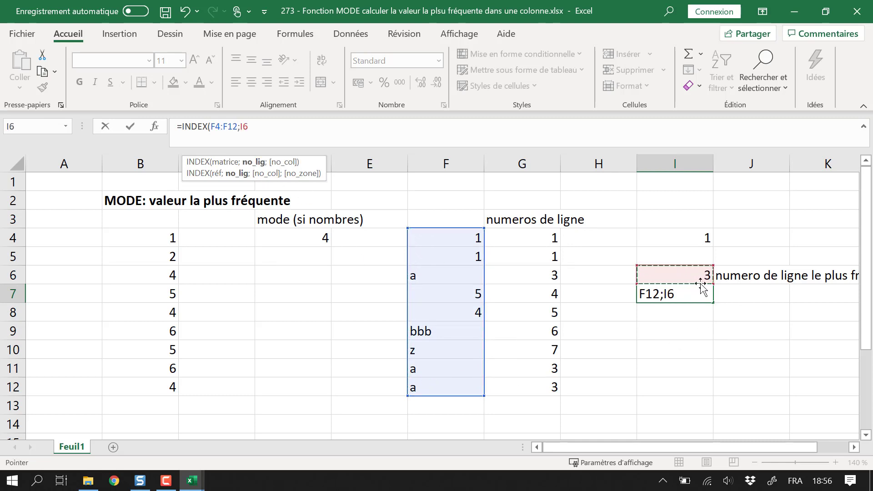
text())
key(Return)
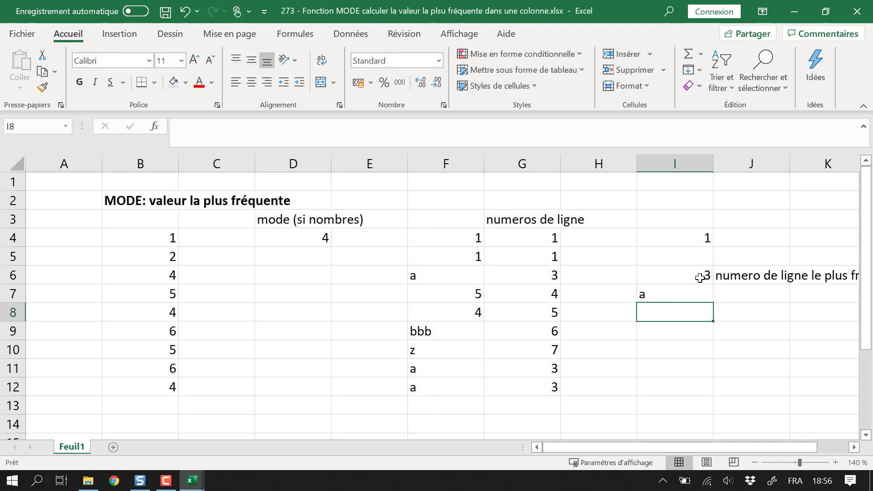
click(696, 294)
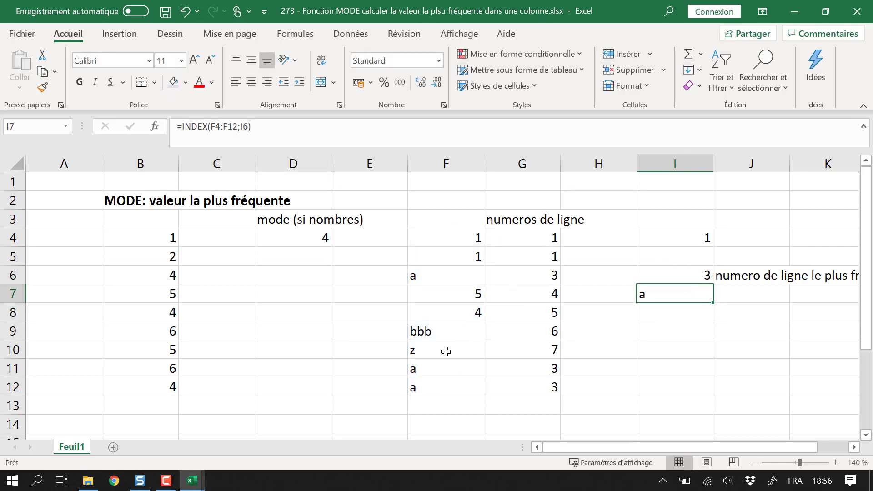
- Replace the values in F10 and F11 with "bbb" to test the most-frequent-value formulas
click(444, 351)
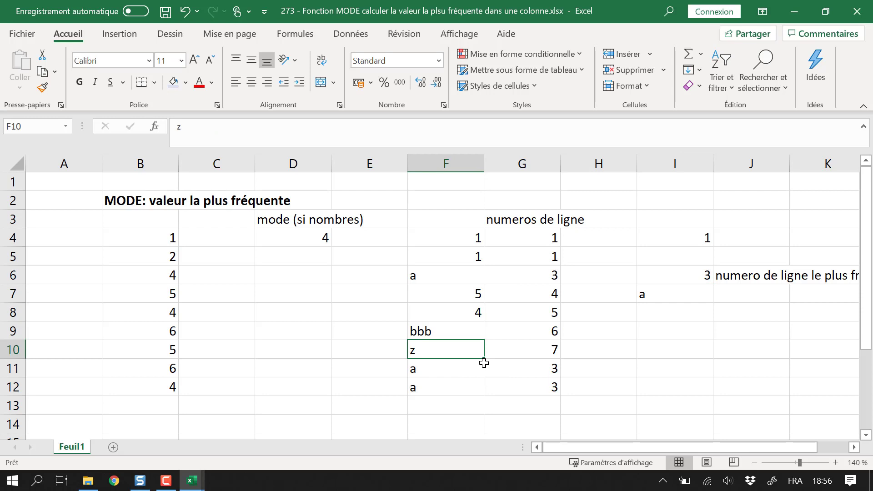
text(bbb)
key(Return)
text(bb)
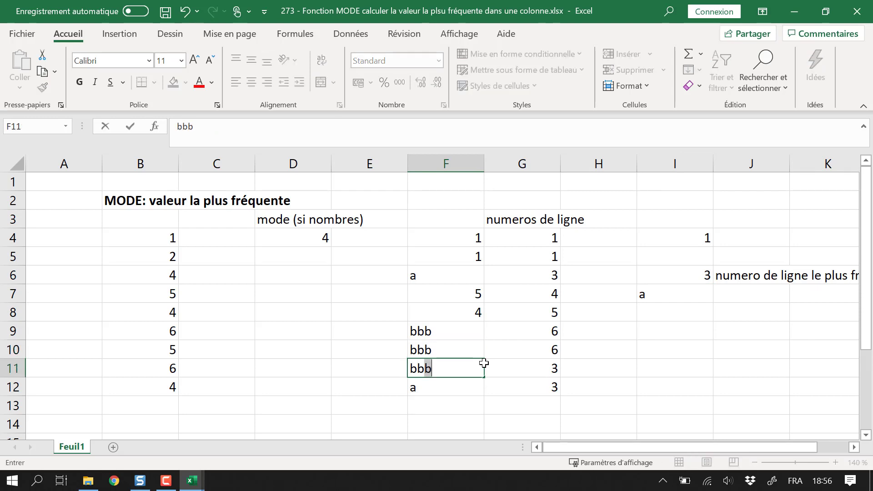
text(b)
key(Return)
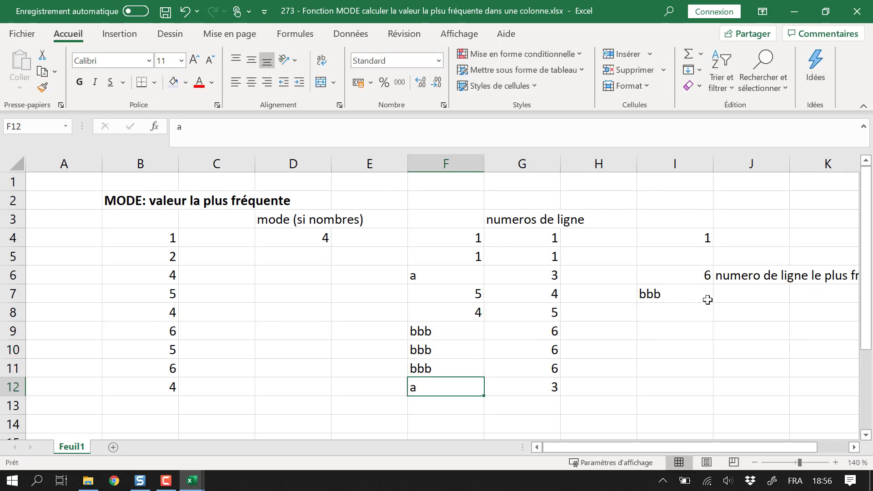
- Label the INDEX result by entering "valeur la plus frequente" in J7, and save the workbook
click(733, 292)
text(val)
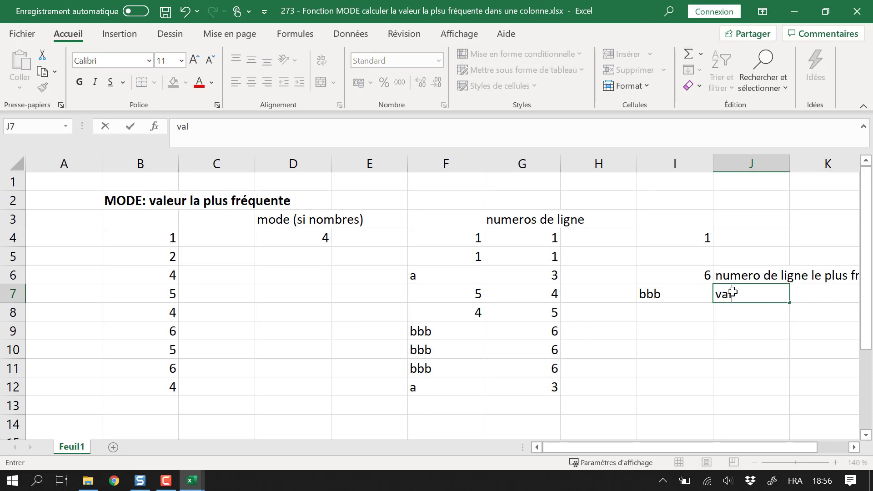
text(eur la plus )
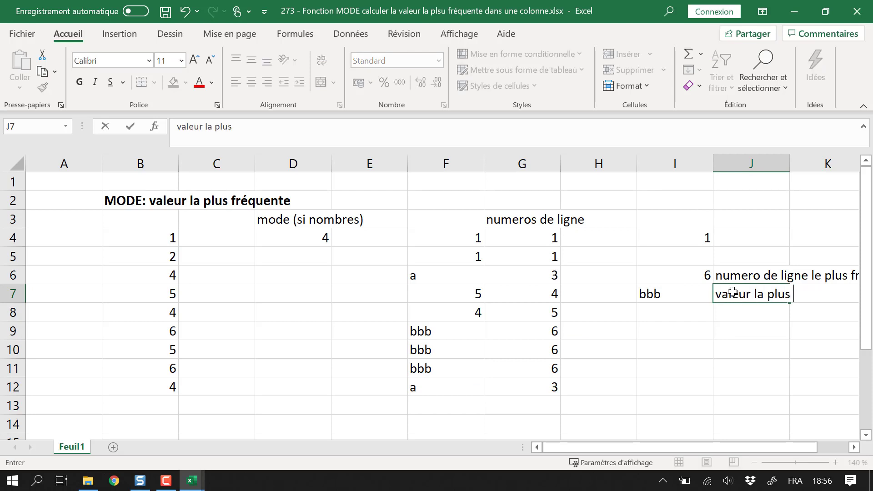
text(frequente)
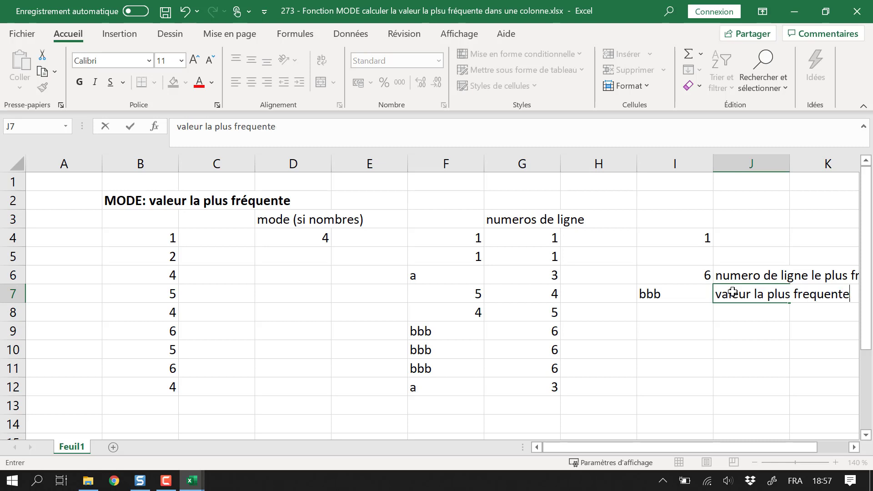
key(Return)
key(ctrl+s)
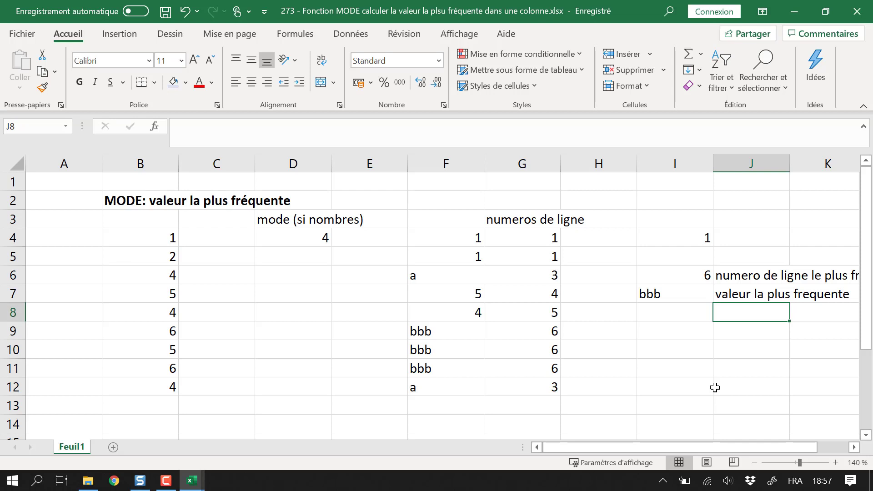
- Center the contents of F2:G13 horizontally and save the workbook
drag(437, 204, 546, 406)
click(251, 82)
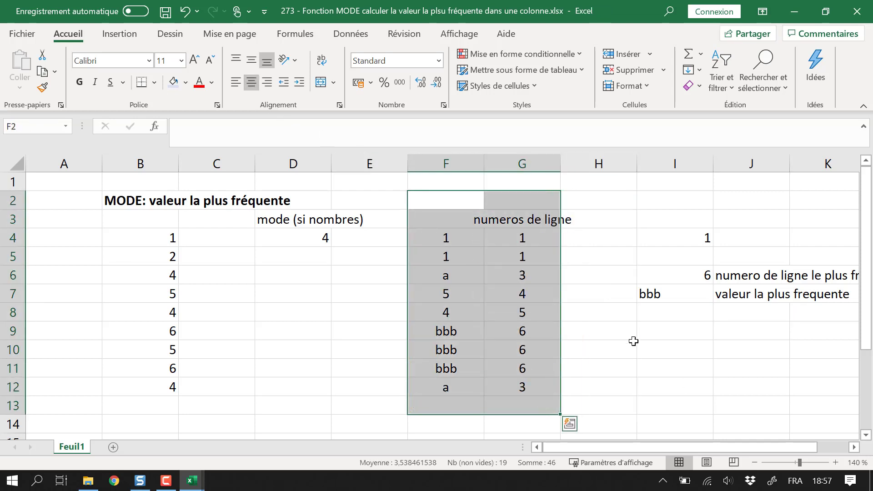
click(643, 342)
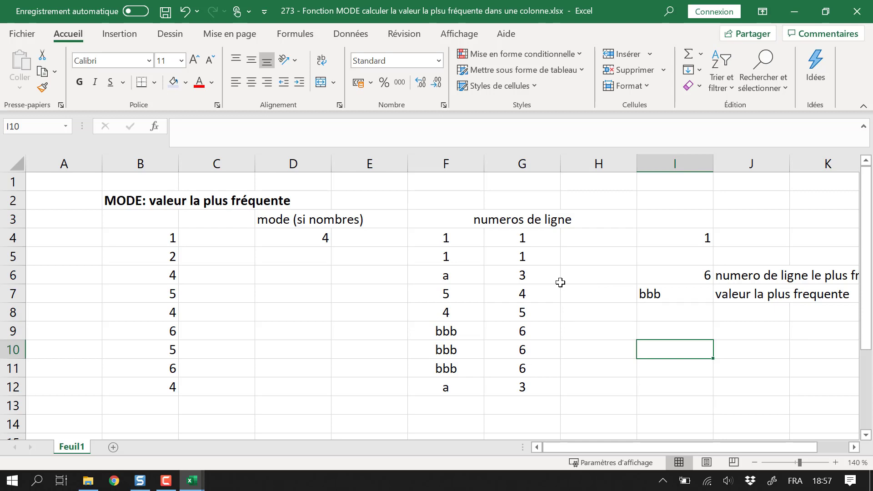
key(ctrl+s)
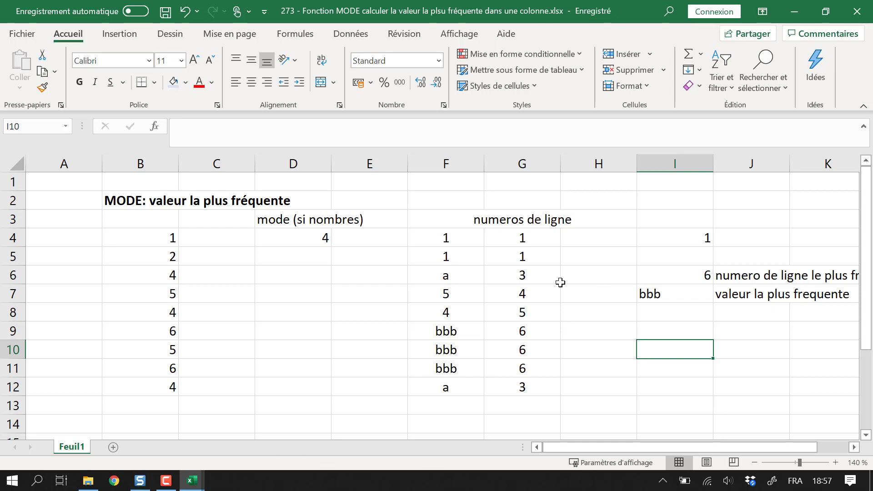